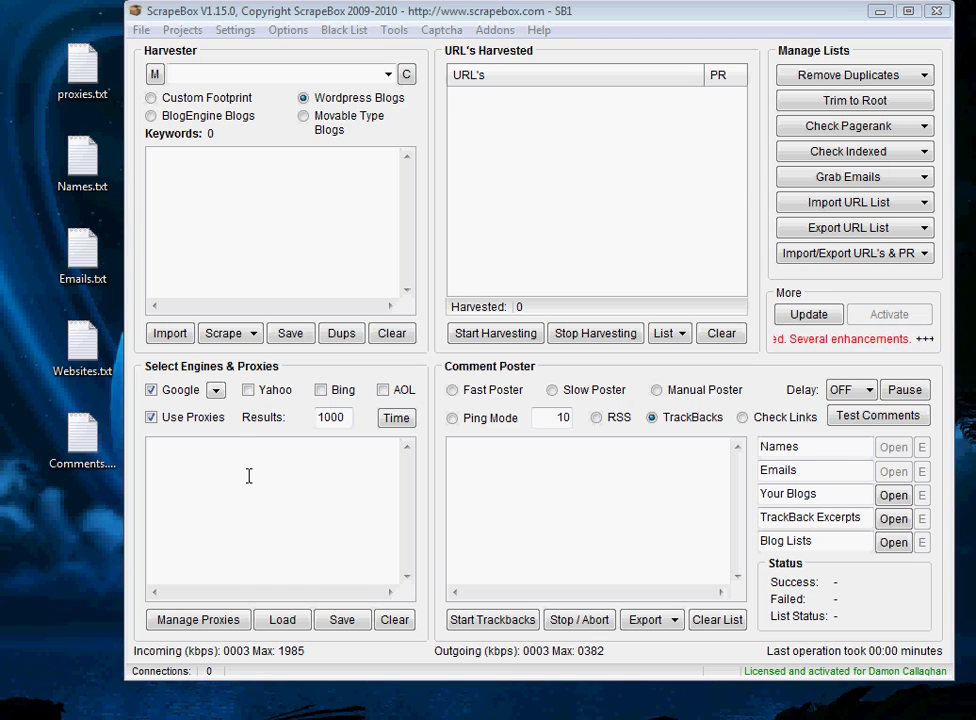
pyautogui.click(273, 502)
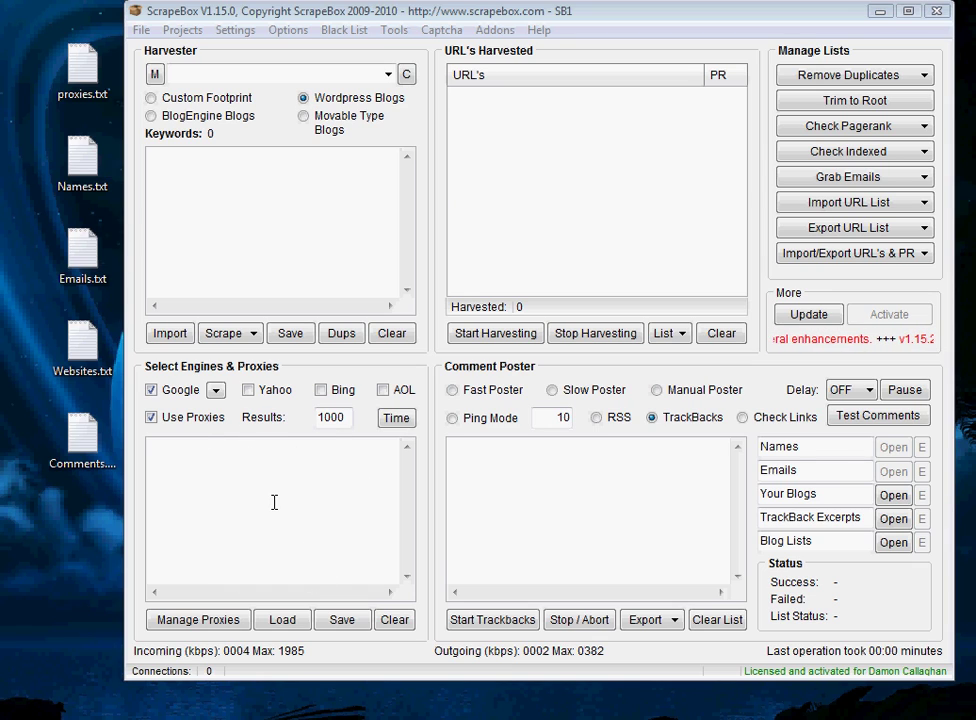
pyautogui.click(254, 216)
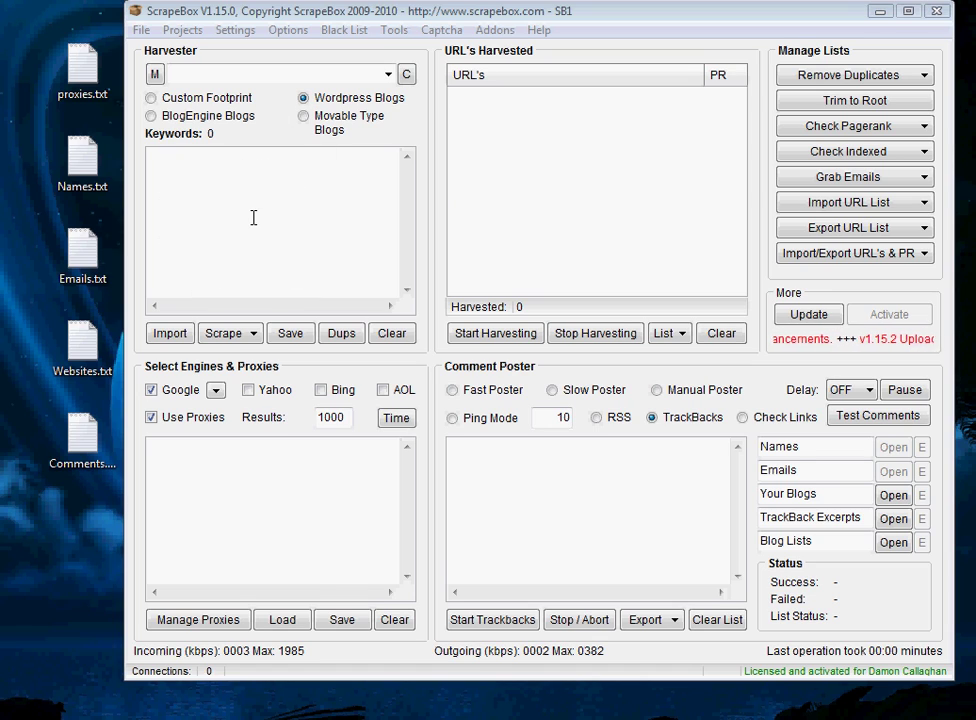
pyautogui.click(613, 174)
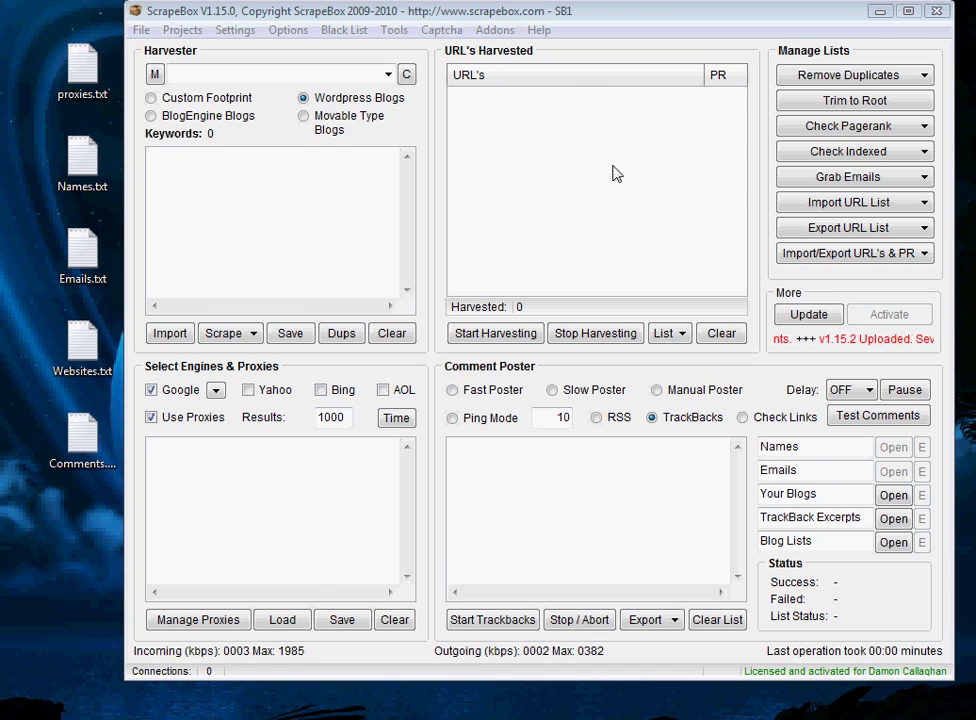
pyautogui.click(578, 512)
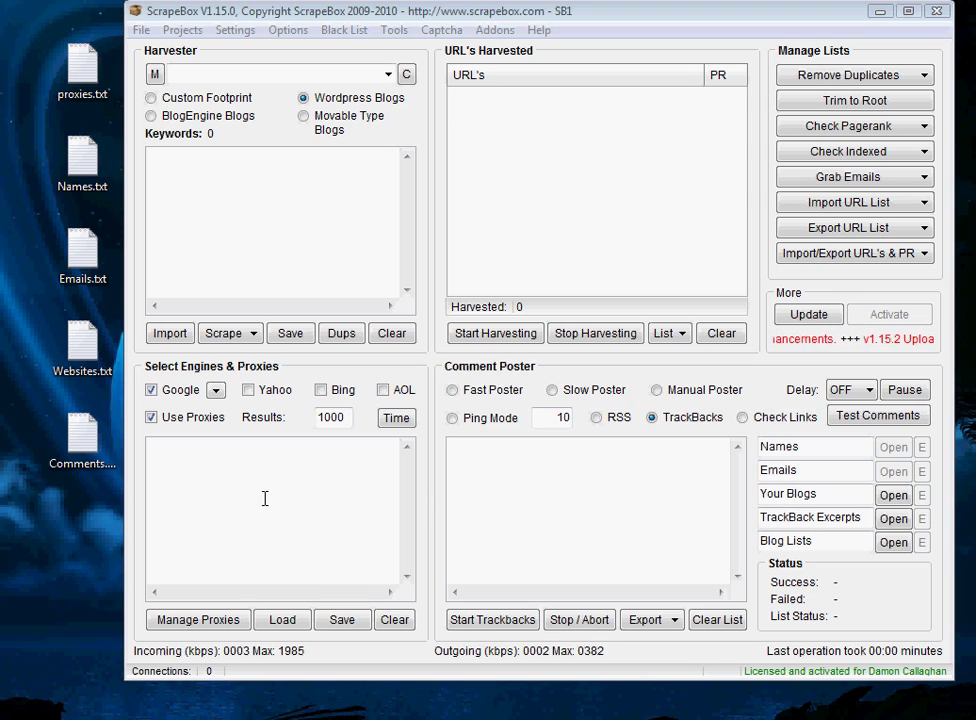
pyautogui.click(247, 196)
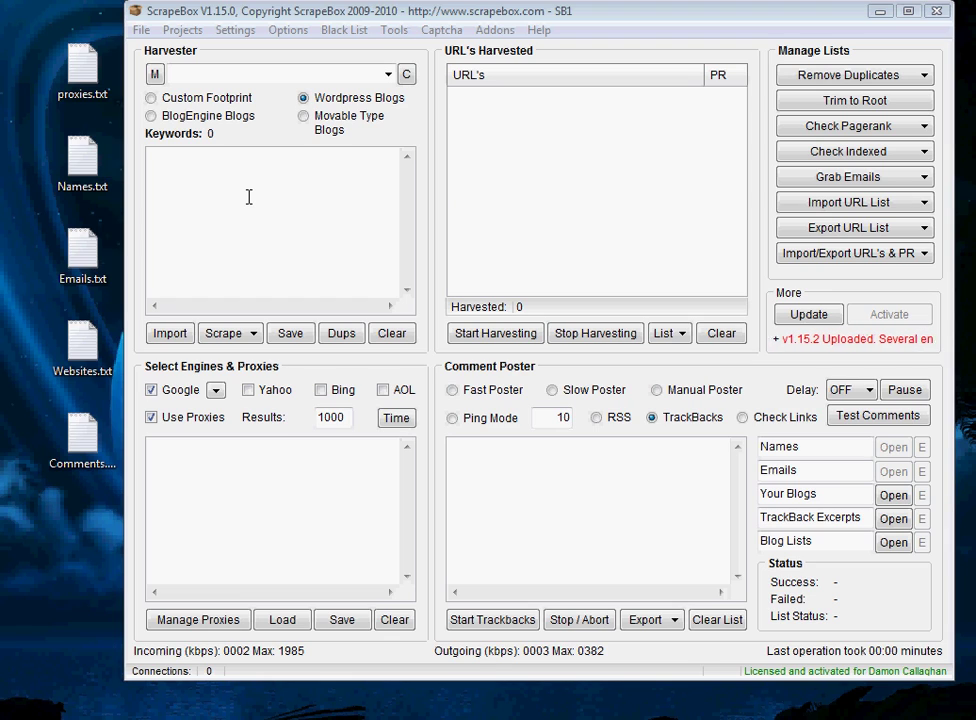
pyautogui.click(590, 183)
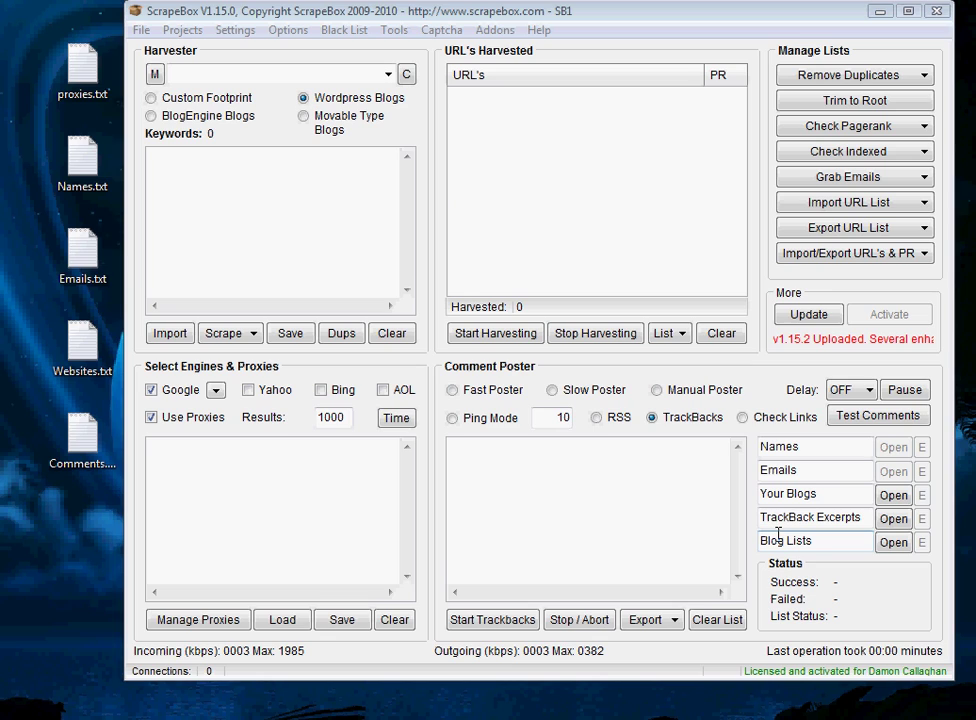
pyautogui.click(301, 510)
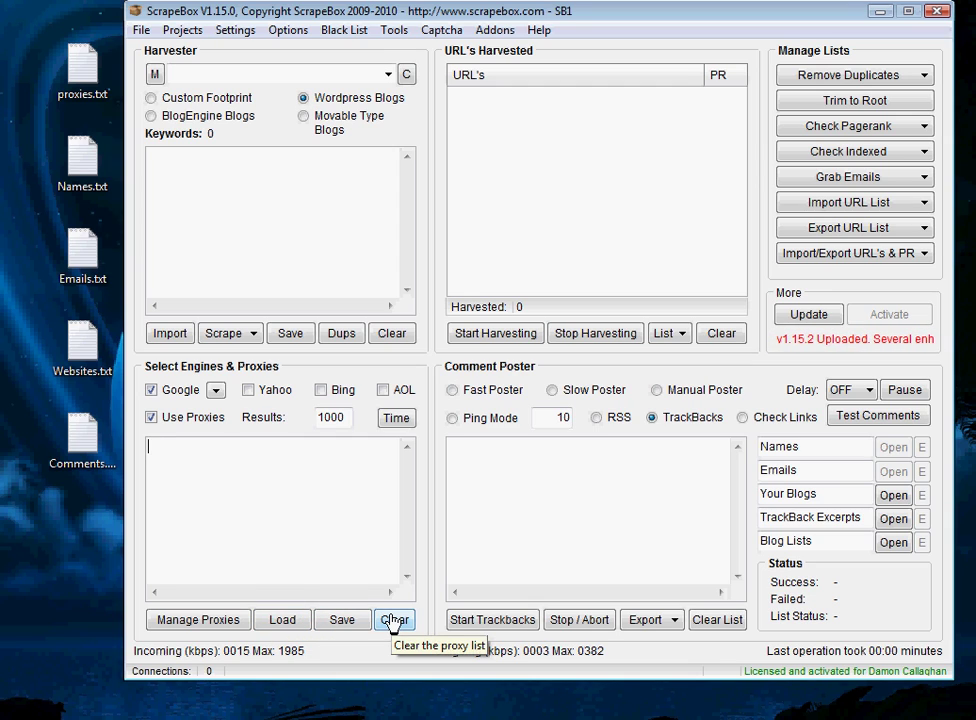
# - Open the proxy manager, harvest proxies from all seven internal proxy sources, and accept them into the list
pyautogui.click(232, 620)
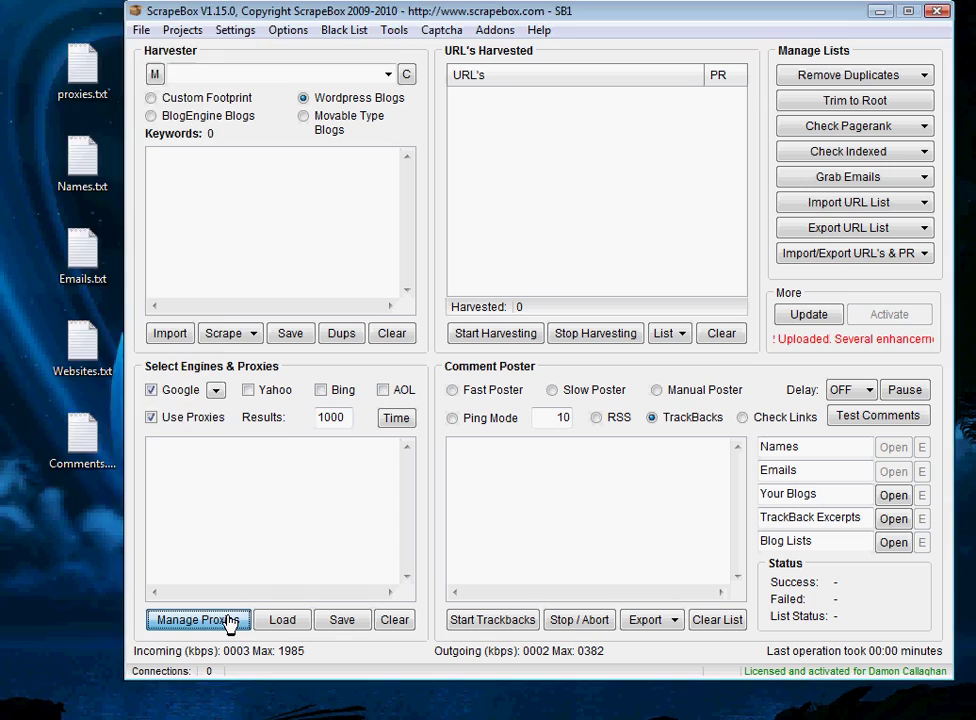
pyautogui.moveTo(35, 2); pyautogui.dragTo(724, 82)
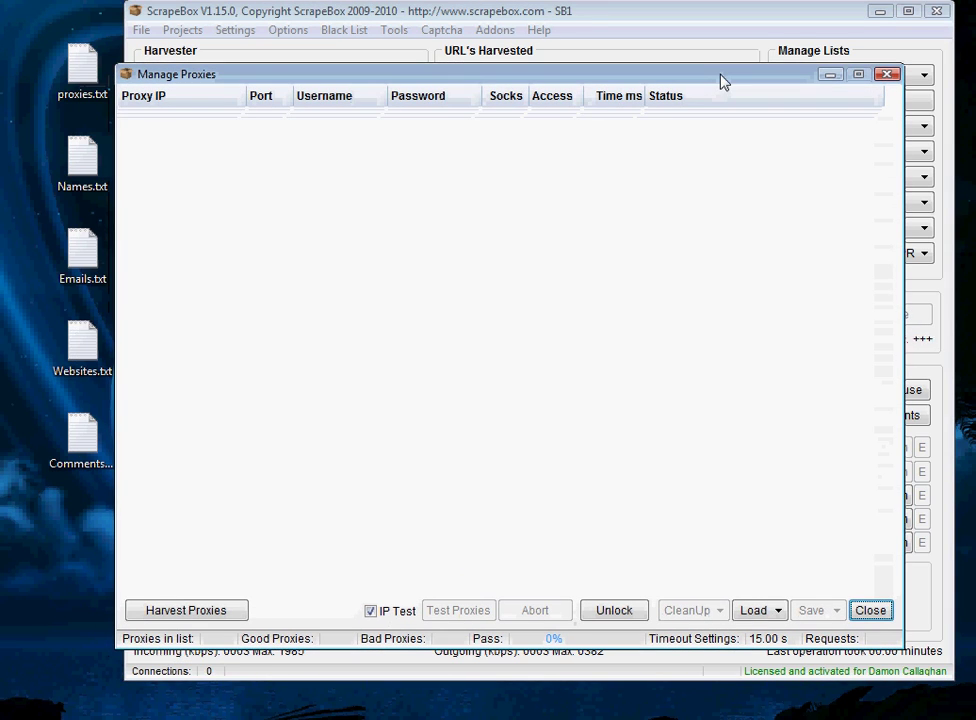
pyautogui.click(215, 612)
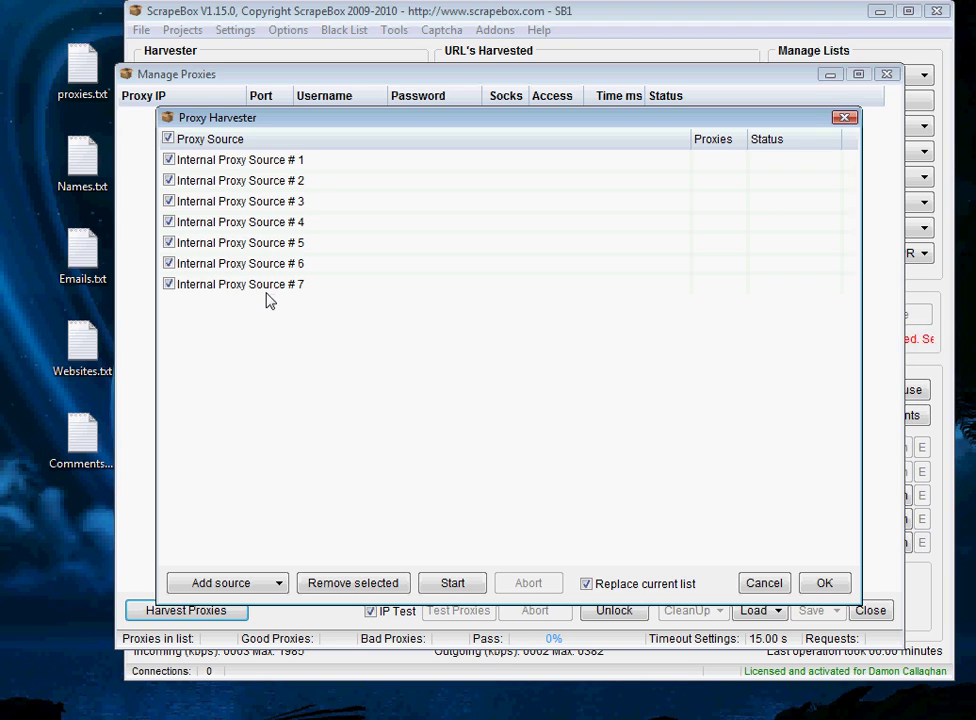
pyautogui.click(430, 589)
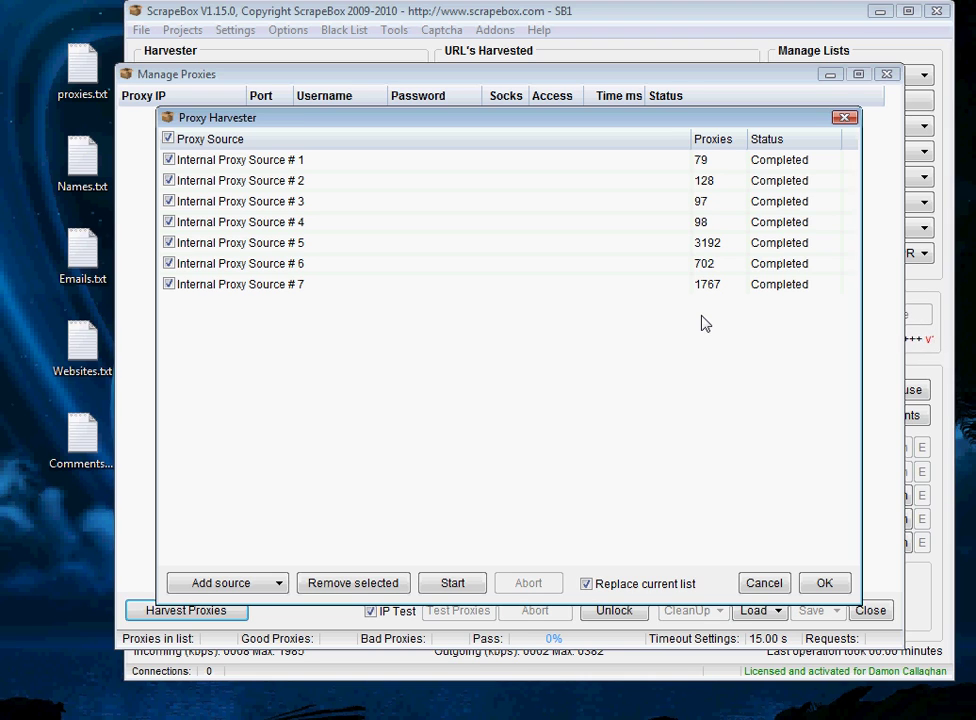
pyautogui.click(816, 582)
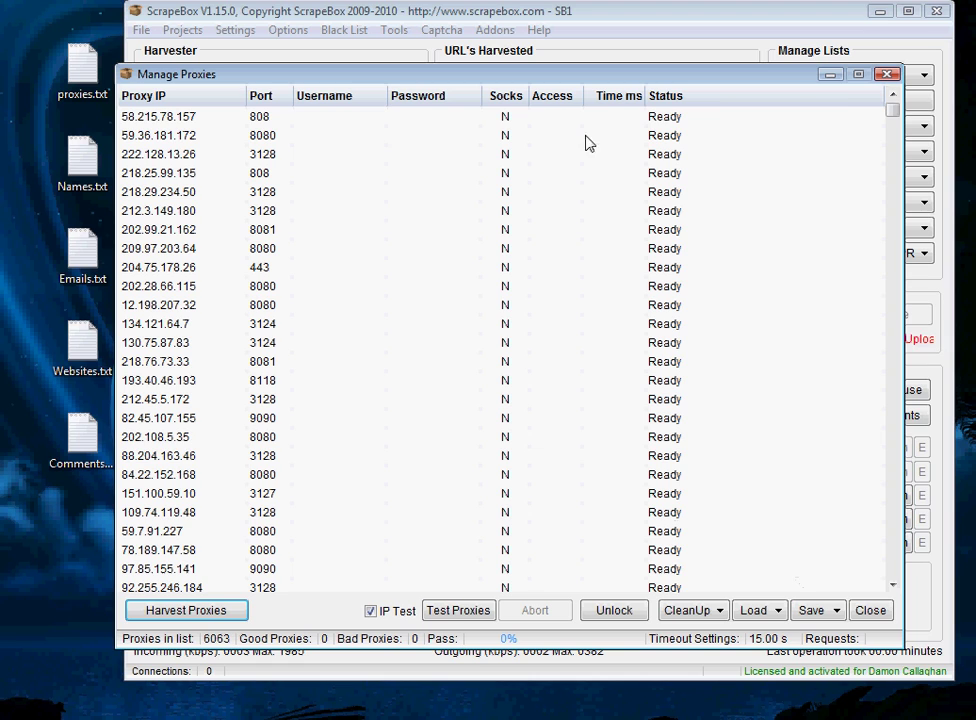
# - Look through the harvested proxies and the available save options, and close the proxy manager
pyautogui.moveTo(893, 109); pyautogui.dragTo(892, 178)
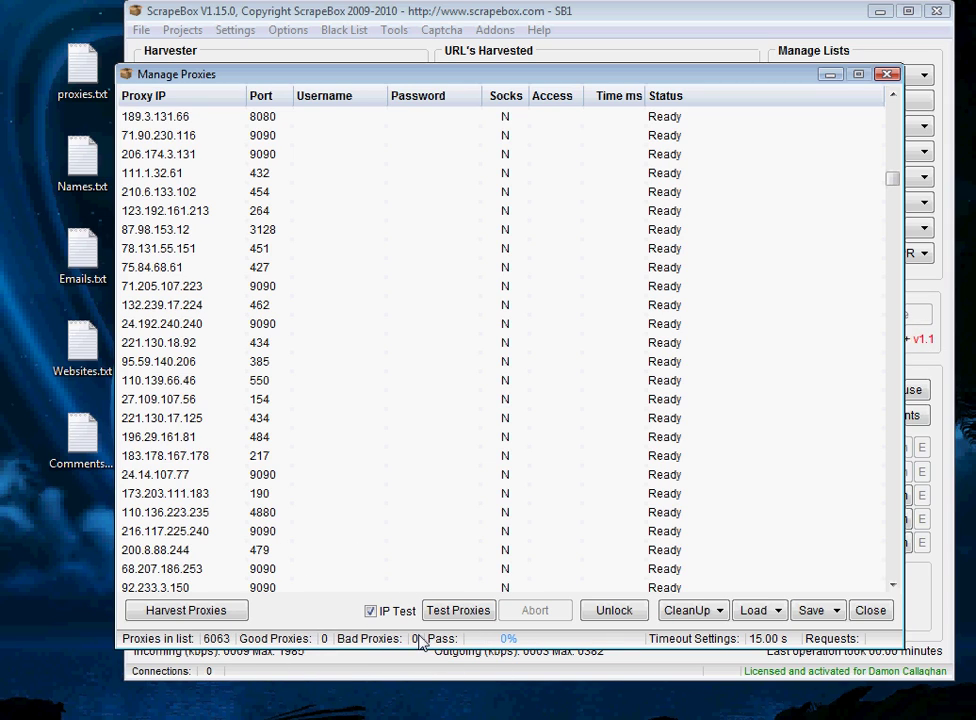
pyautogui.click(824, 618)
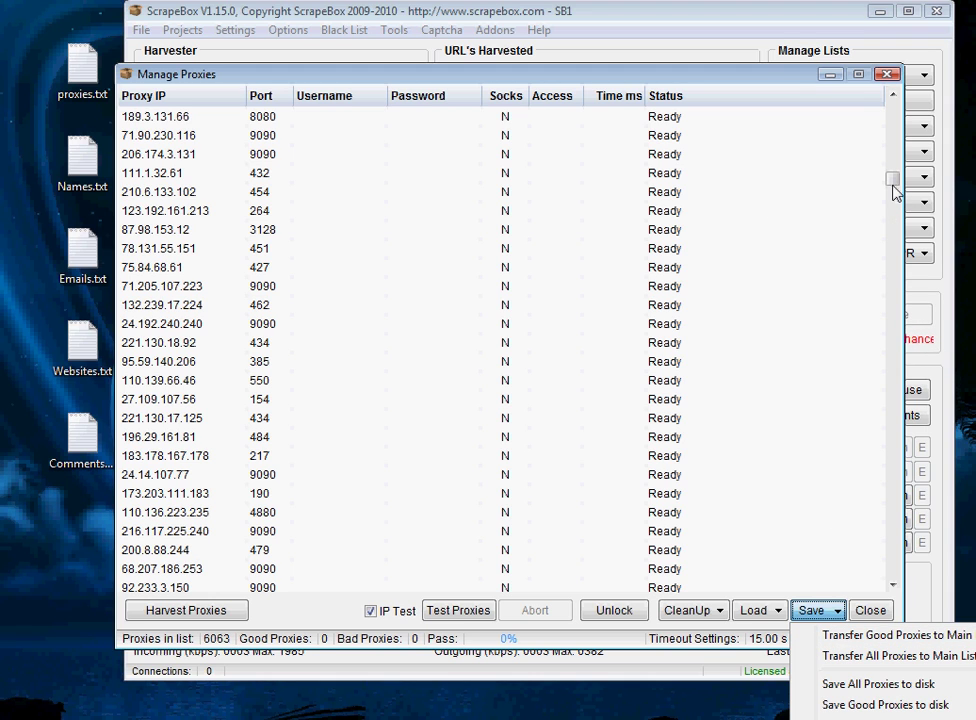
pyautogui.moveTo(895, 190); pyautogui.dragTo(889, 108)
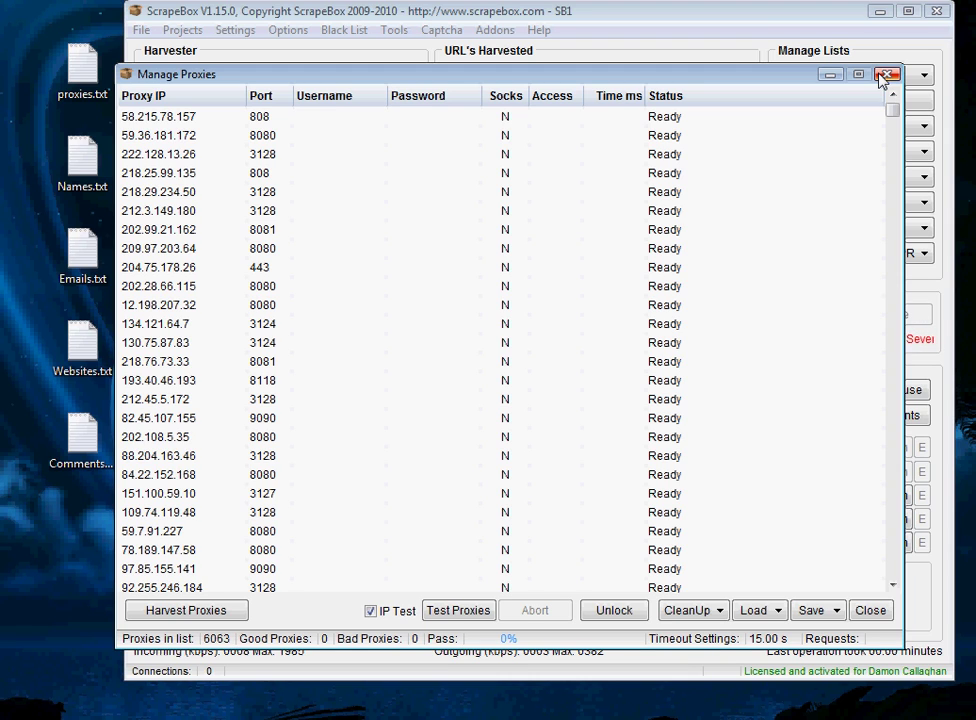
pyautogui.click(884, 75)
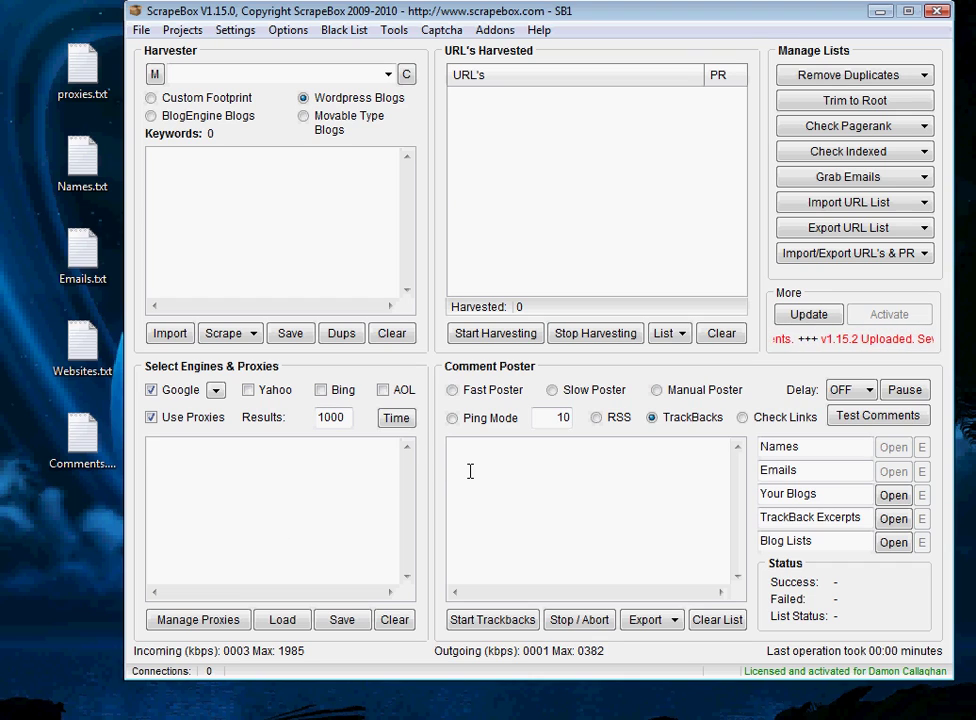
# - Switch to Internet Explorer and look over the Global Proxies, Sock4-5 And Proxy Zone, and Proxy-Hunter sites
pyautogui.click(361, 512)
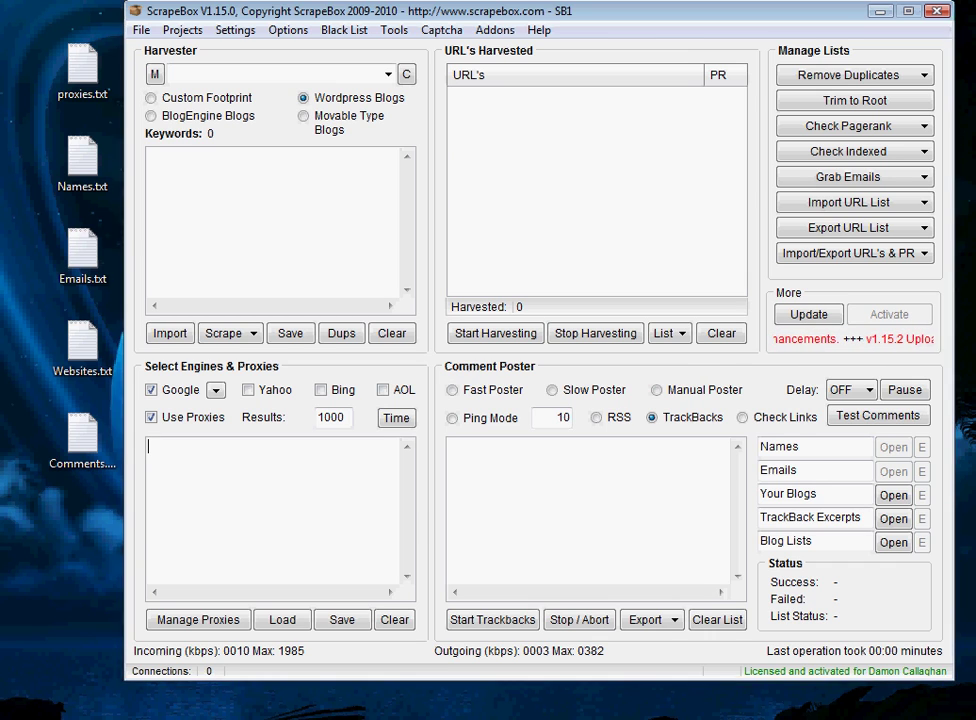
pyautogui.hotkey('alt', 'Tab')
pyautogui.click(453, 87)
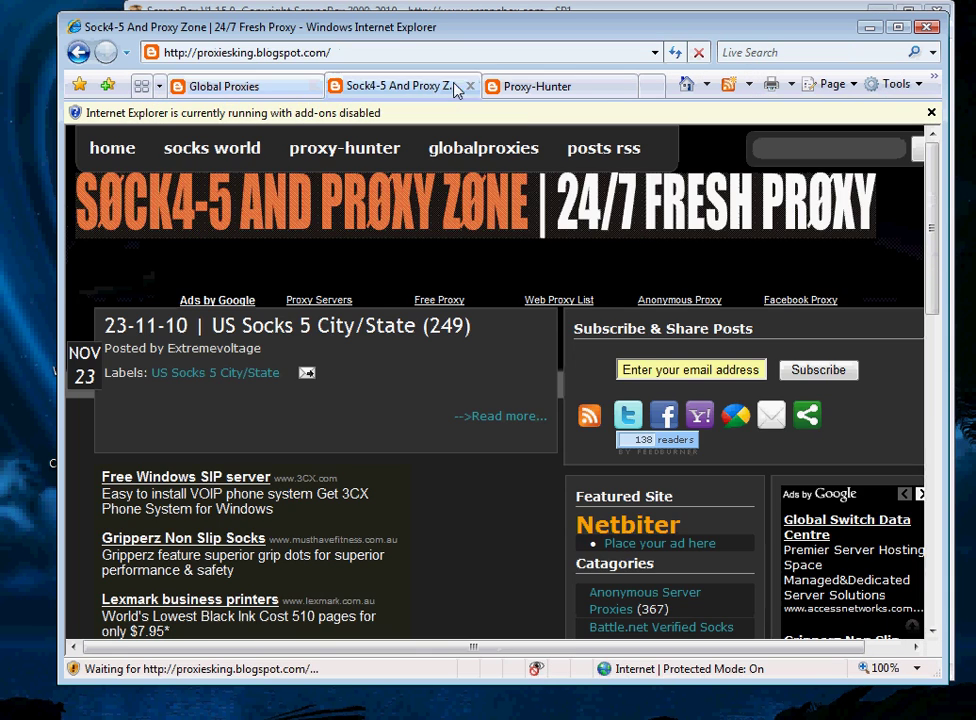
pyautogui.click(527, 90)
pyautogui.click(272, 92)
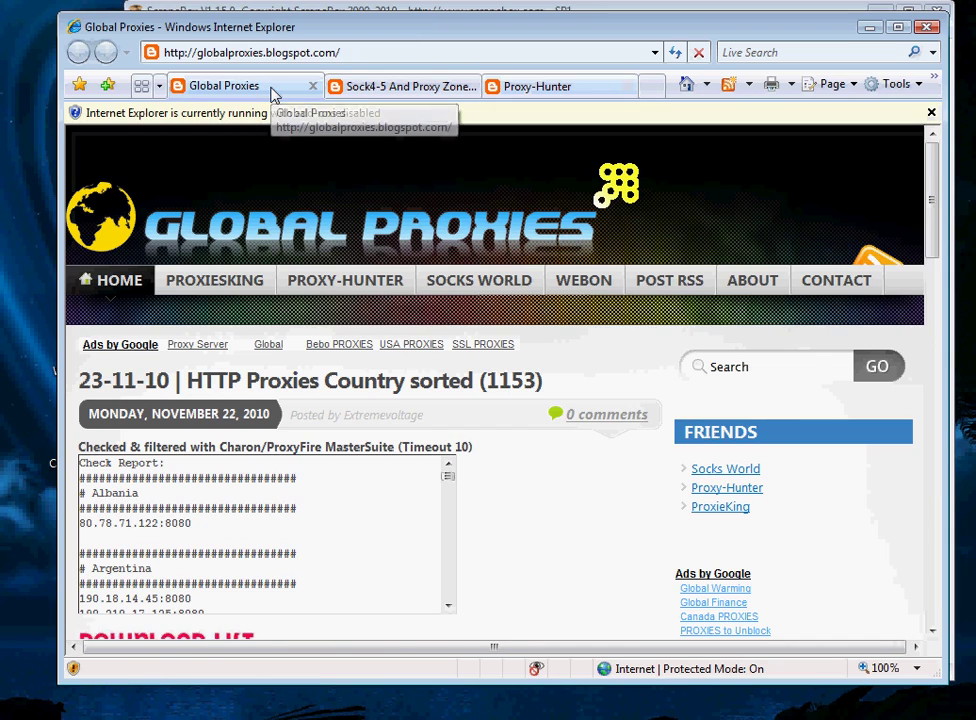
pyautogui.click(372, 95)
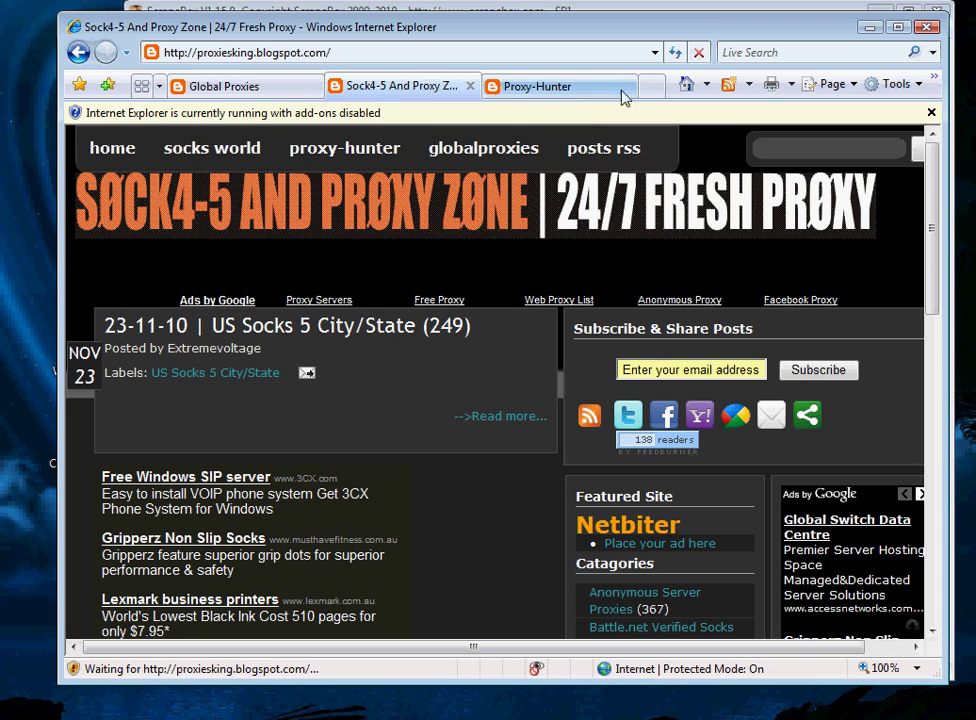
pyautogui.click(571, 93)
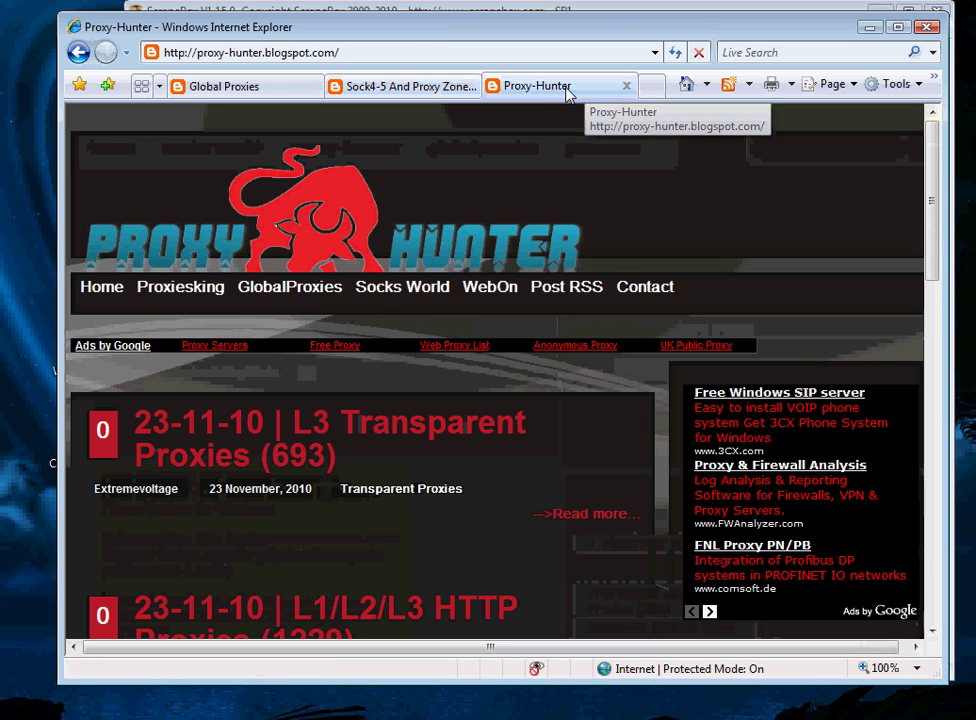
pyautogui.click(264, 88)
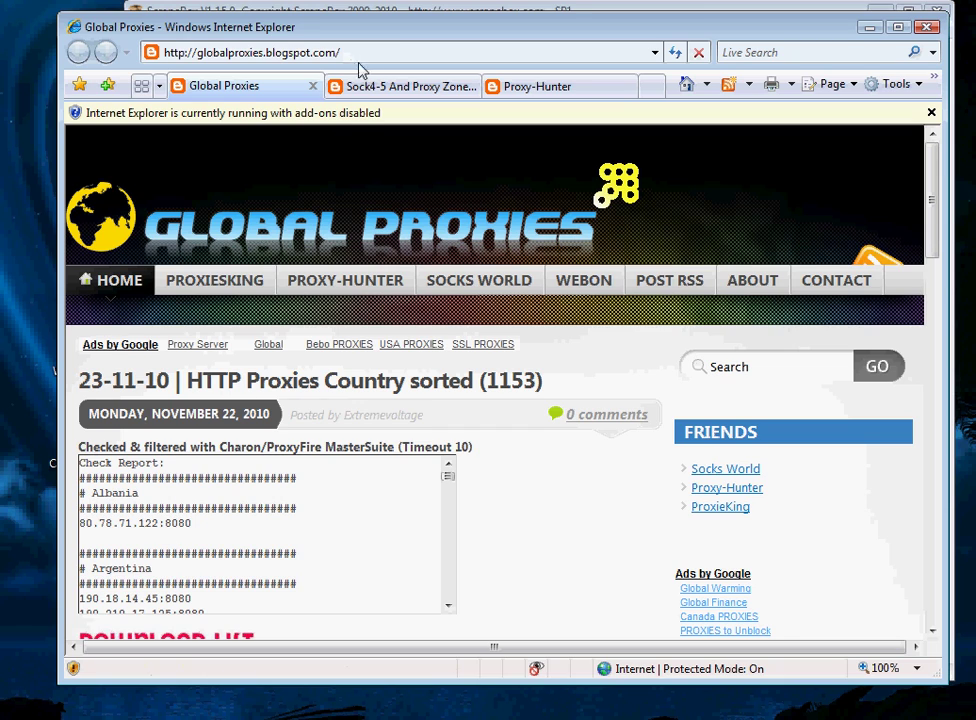
# - Uncover the desktop files and copy the Global Proxies check report from its first line through the 111.1.32.45:80 entry
pyautogui.moveTo(367, 37); pyautogui.dragTo(394, 36)
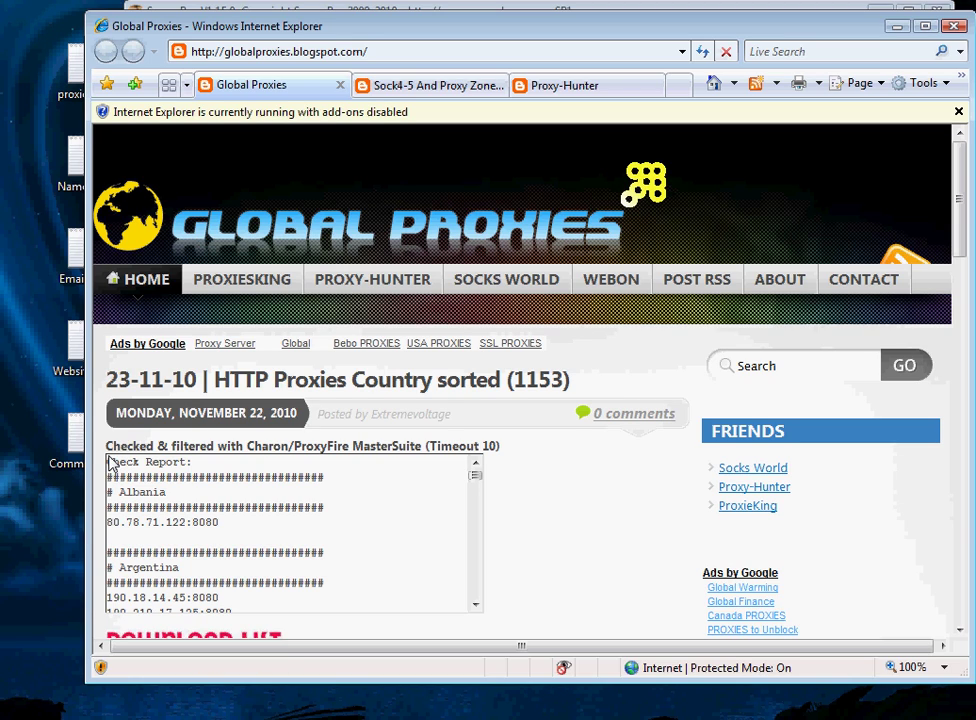
pyautogui.moveTo(107, 462); pyautogui.dragTo(175, 493)
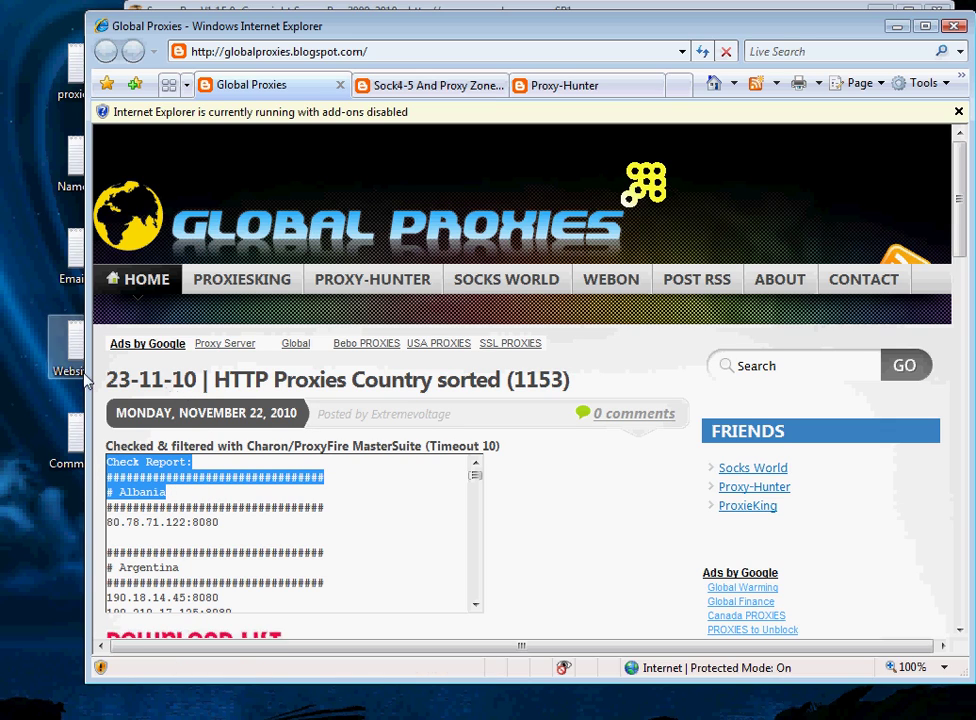
pyautogui.click(110, 467)
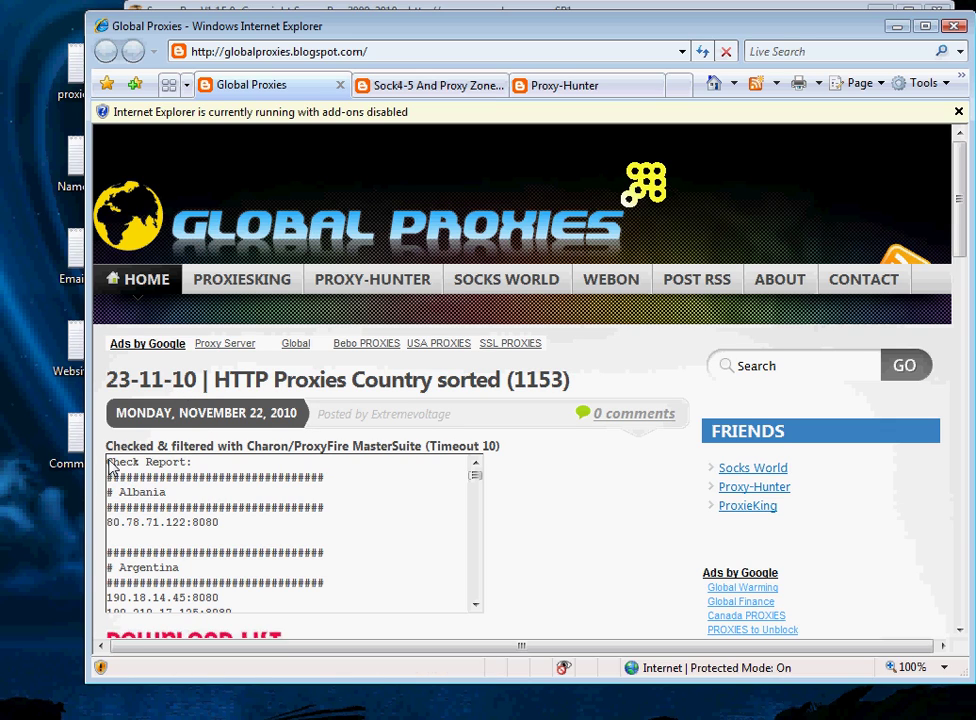
pyautogui.moveTo(110, 467); pyautogui.dragTo(360, 568)
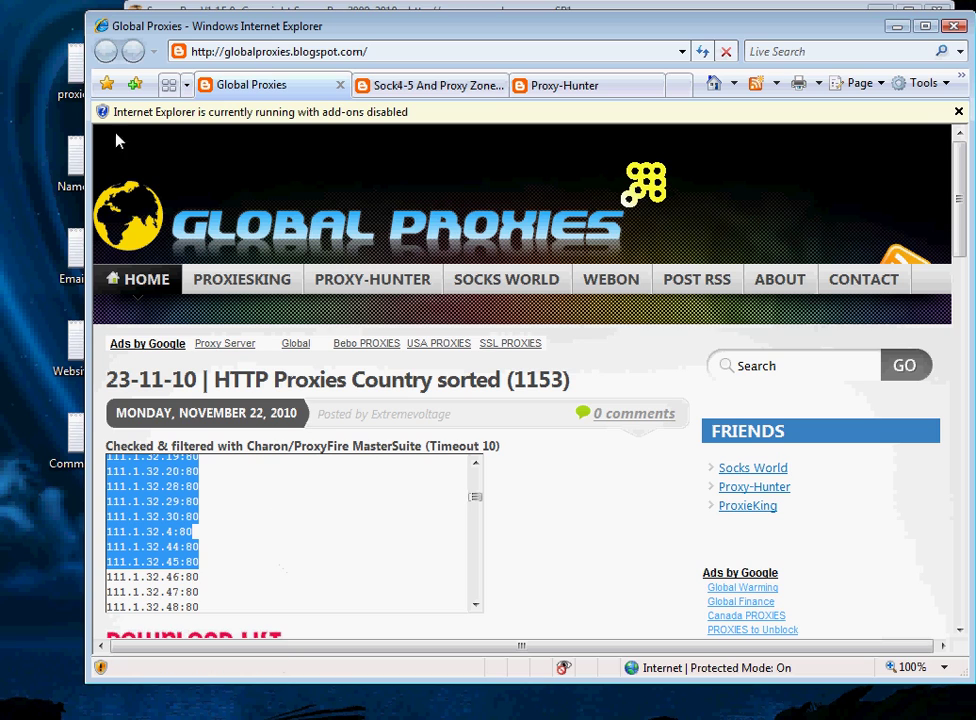
# - Paste the copied proxies at the start of proxies.txt on the desktop, then save and close the file
pyautogui.doubleClick(72, 55)
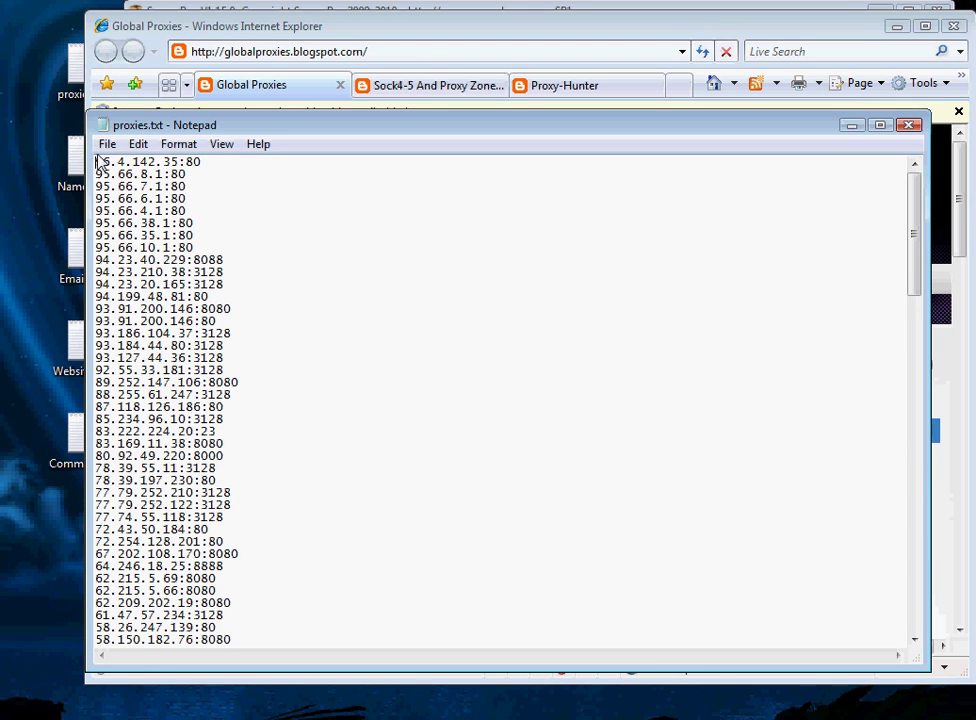
pyautogui.hotkey('ctrl', 'v')
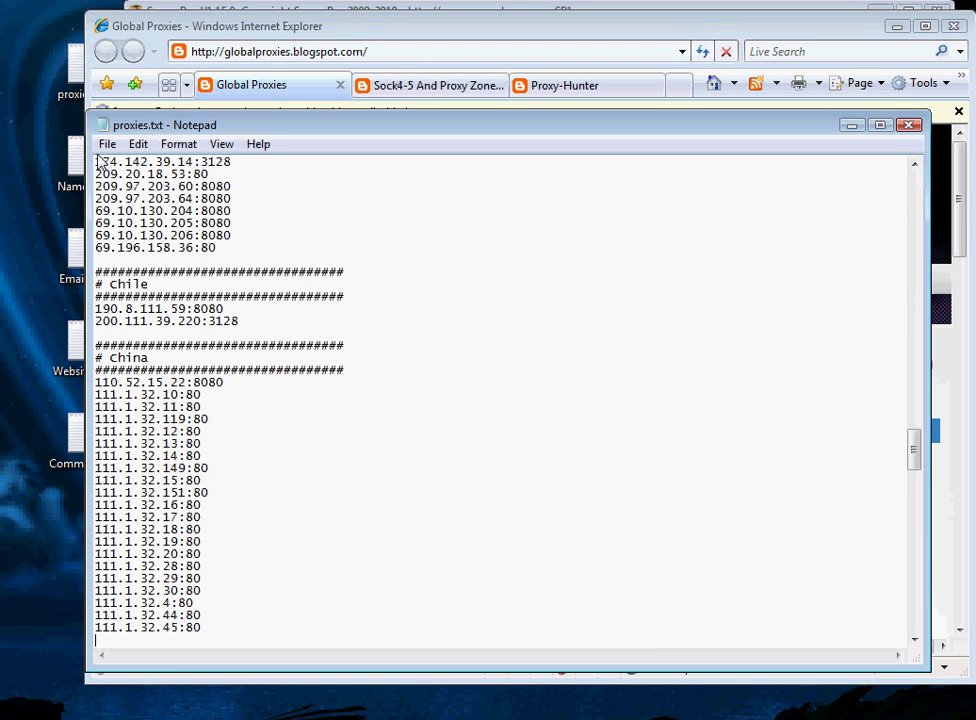
pyautogui.click(105, 144)
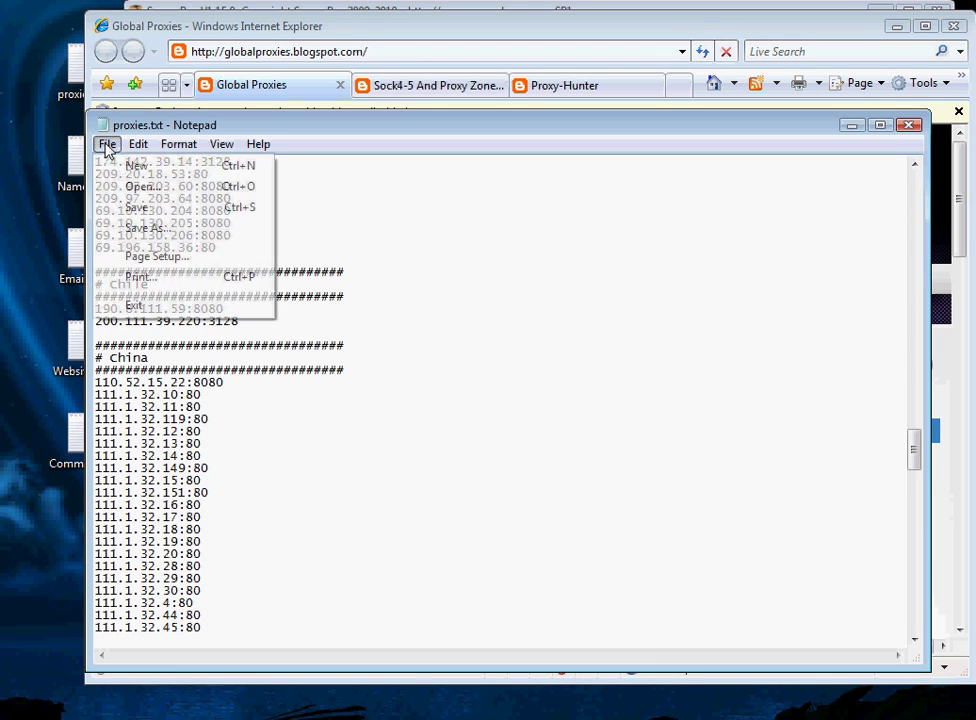
pyautogui.click(148, 212)
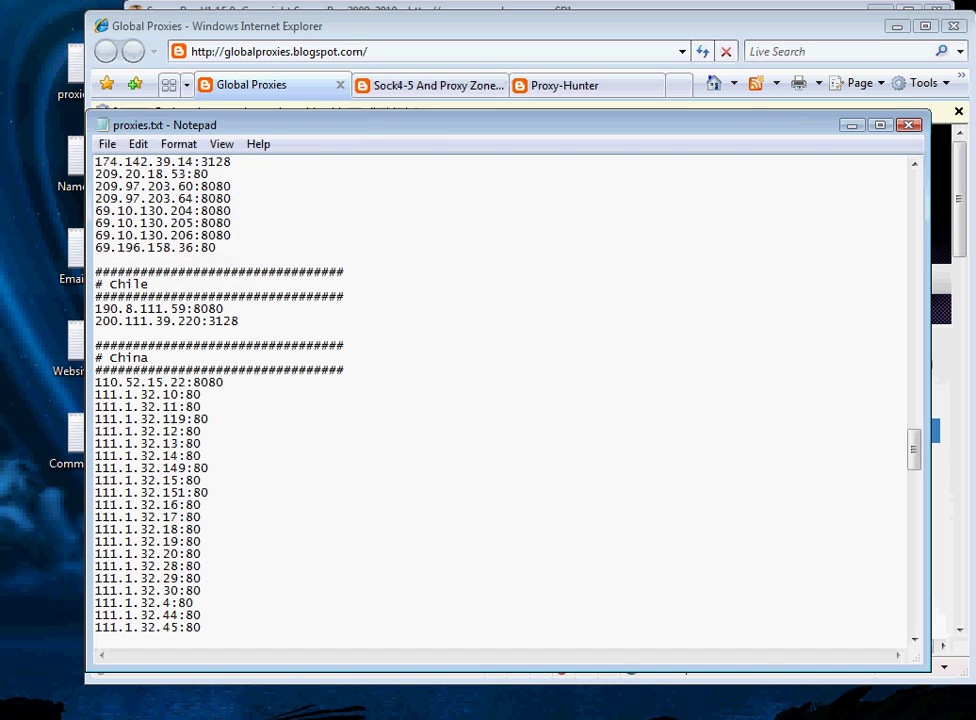
pyautogui.click(907, 125)
# - Browse the proxy posts on the Sock4-5 And Proxy Zone site and bring up the Proxy-Hunter site
pyautogui.click(420, 84)
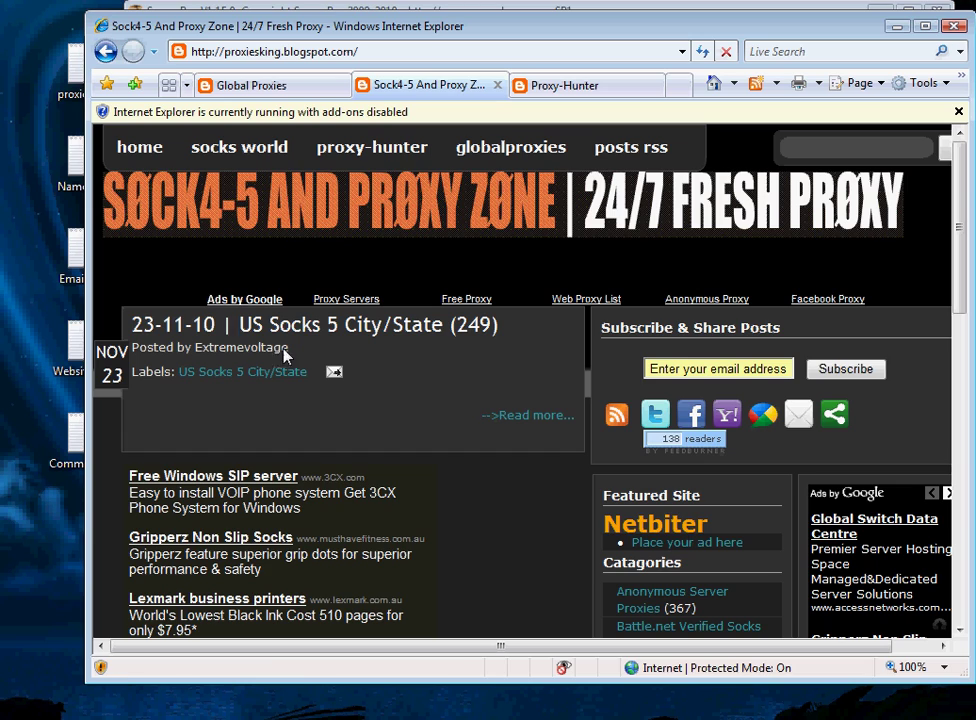
pyautogui.scroll(-3, 312, 325)
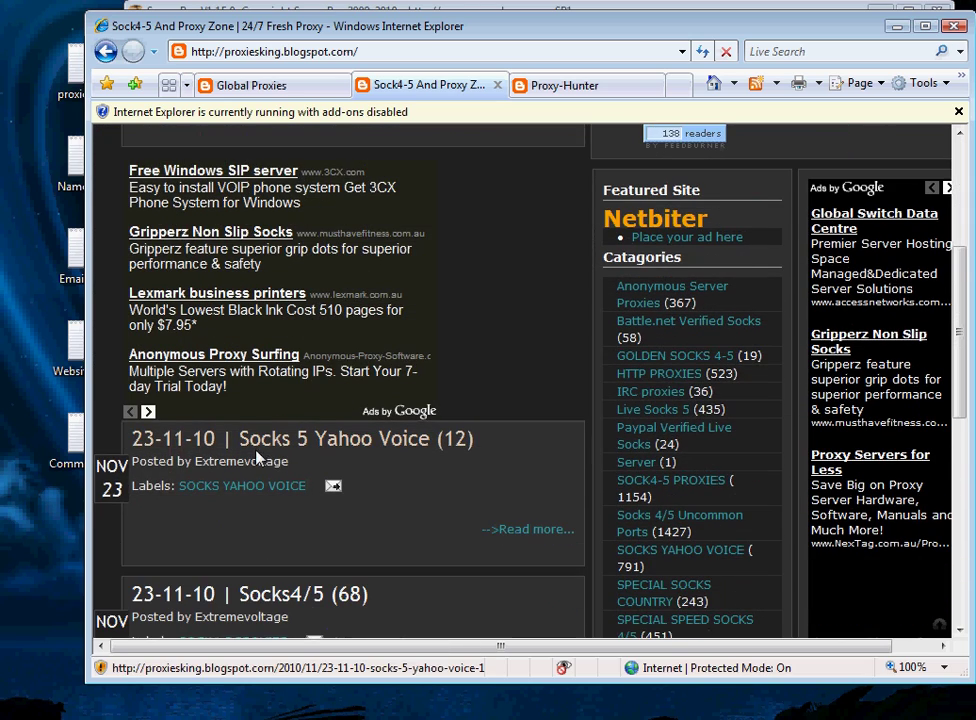
pyautogui.scroll(-1, 278, 440)
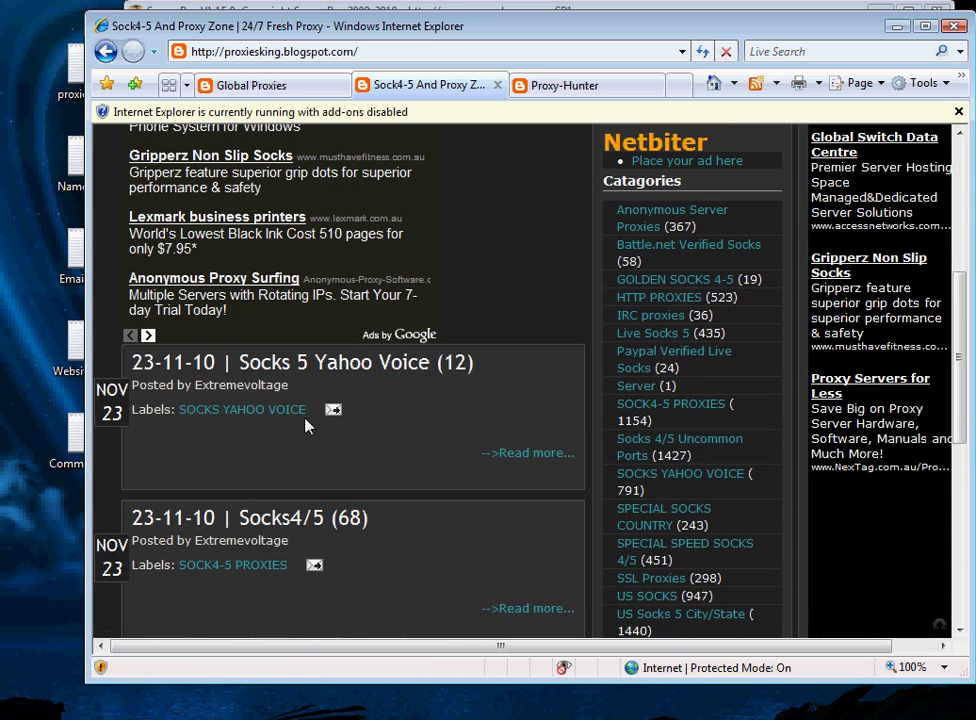
pyautogui.scroll(5, 403, 392)
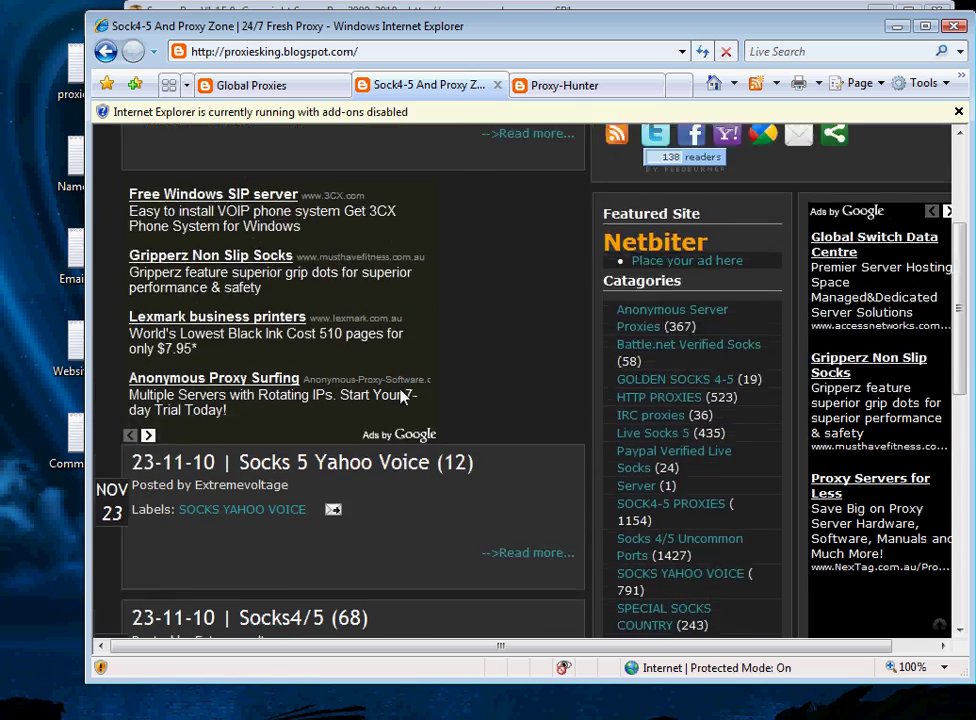
pyautogui.click(577, 85)
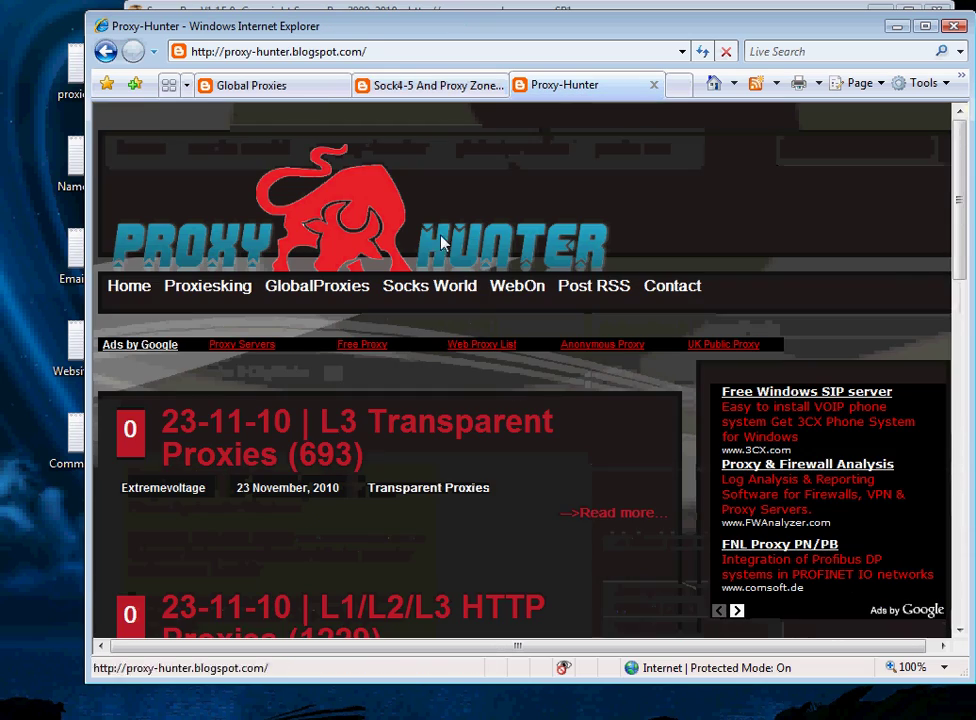
# - Browse the proxy posts on the Proxy-Hunter site and return to the Global Proxies site
pyautogui.scroll(-1, 363, 406)
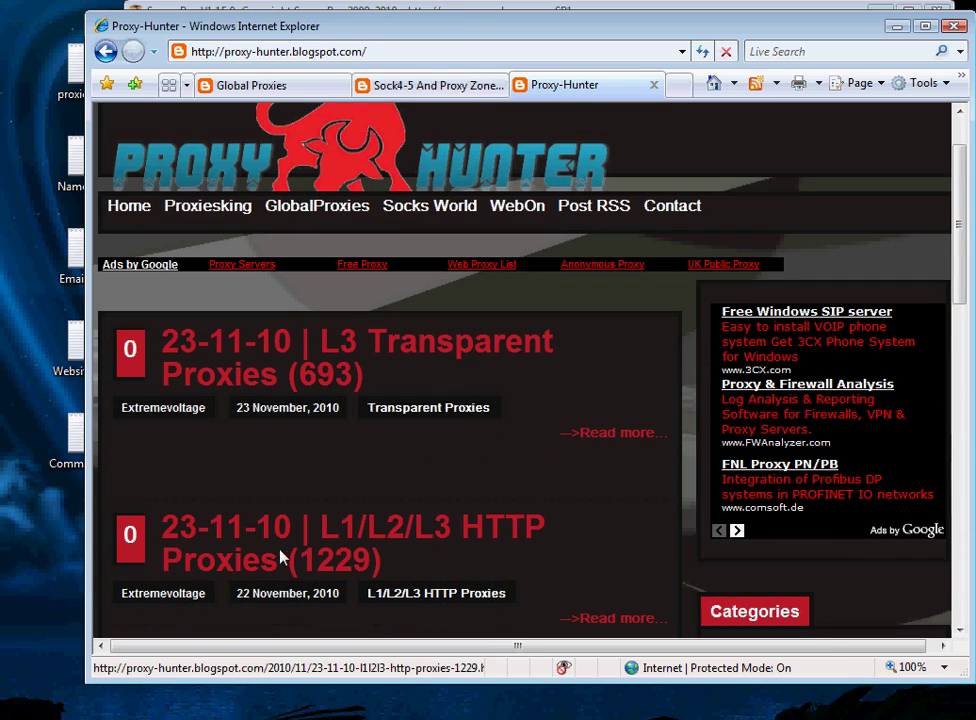
pyautogui.scroll(-3, 340, 569)
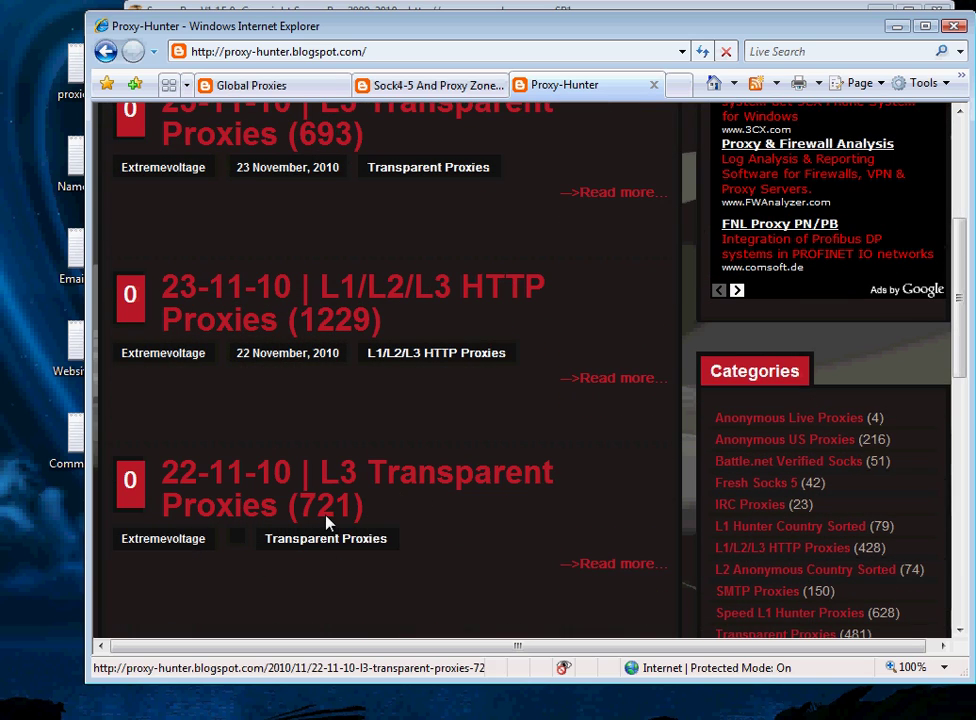
pyautogui.click(300, 86)
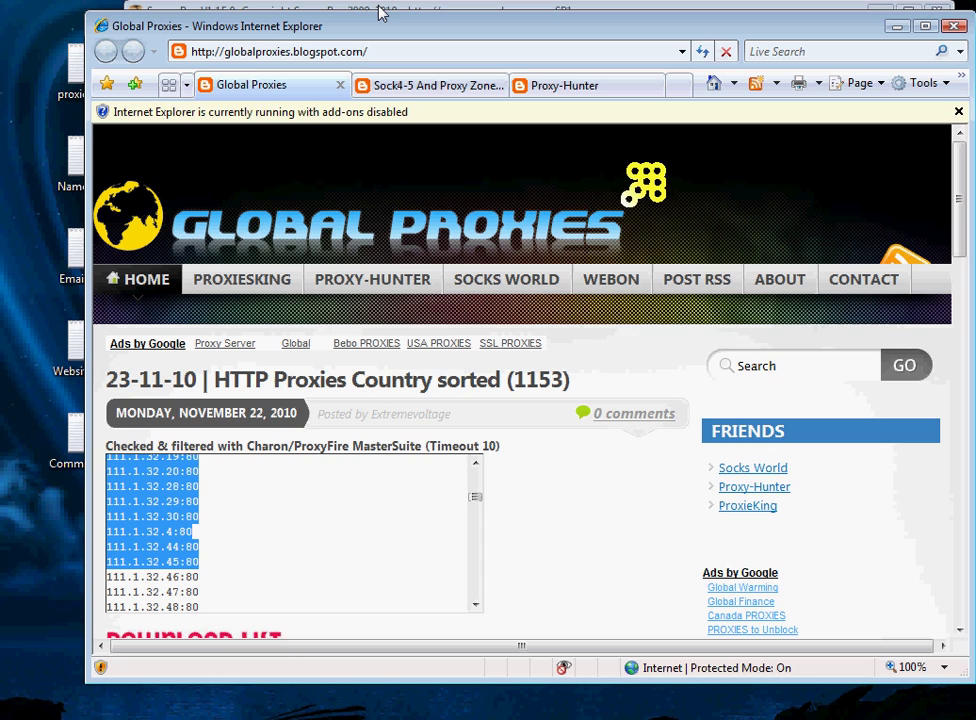
# - Switch to ScrapeBox, load proxies.txt from the desktop into the proxy list, and accept testing the proxies
pyautogui.click(379, 13)
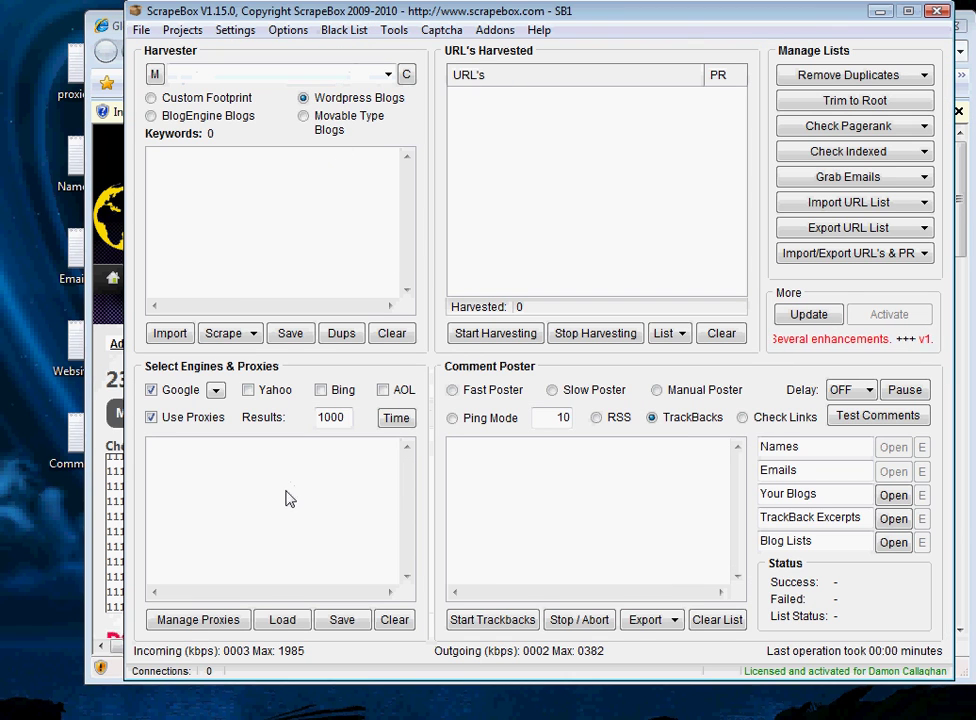
pyautogui.click(284, 624)
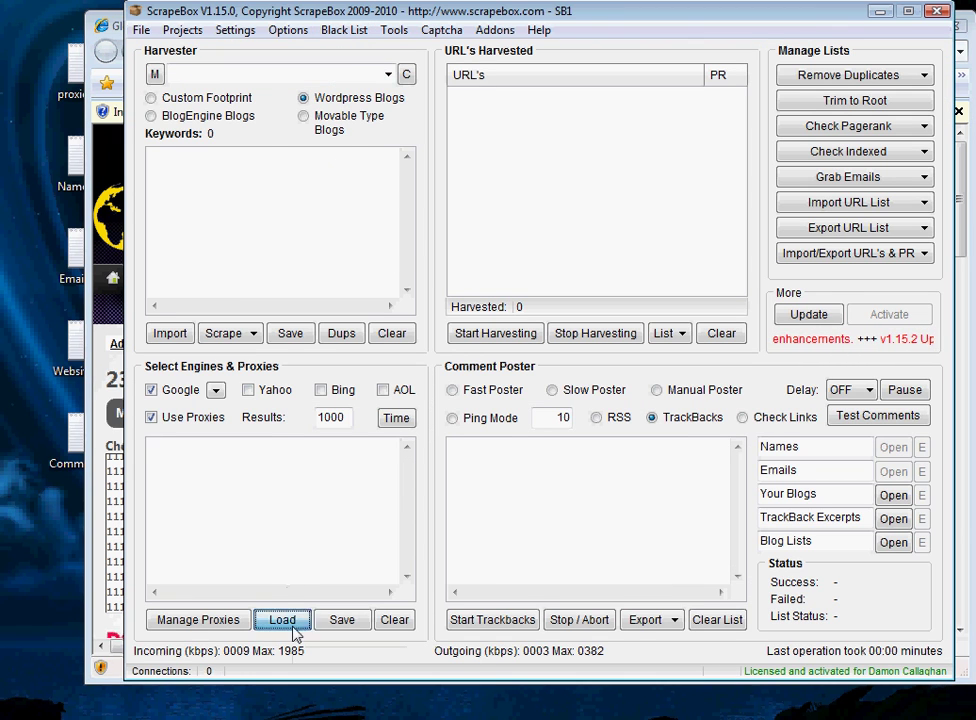
pyautogui.click(190, 167)
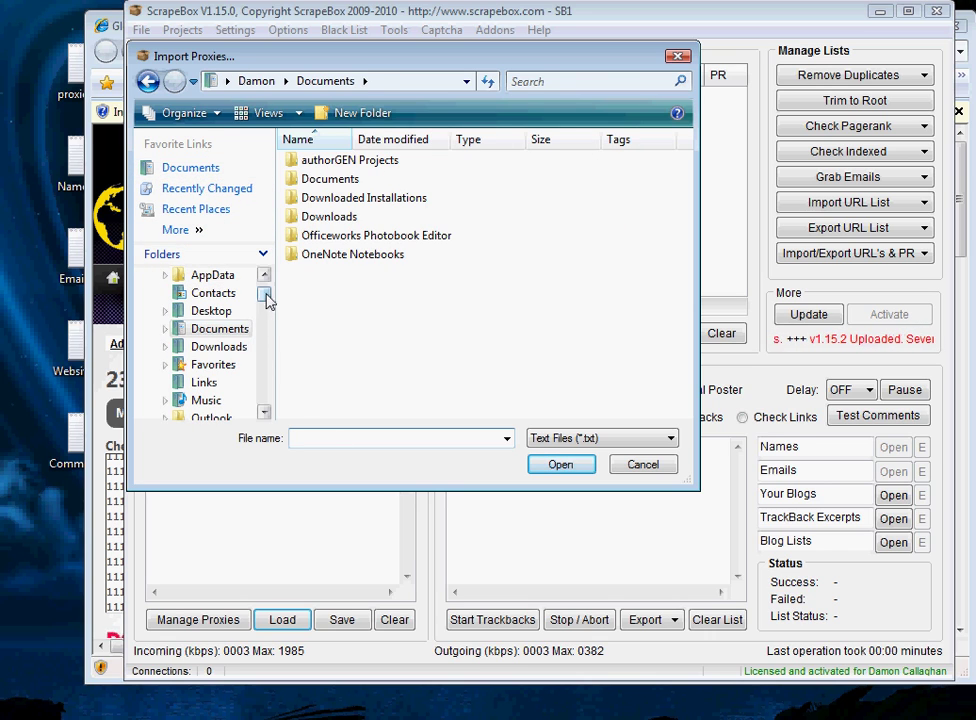
pyautogui.moveTo(266, 296); pyautogui.dragTo(264, 250)
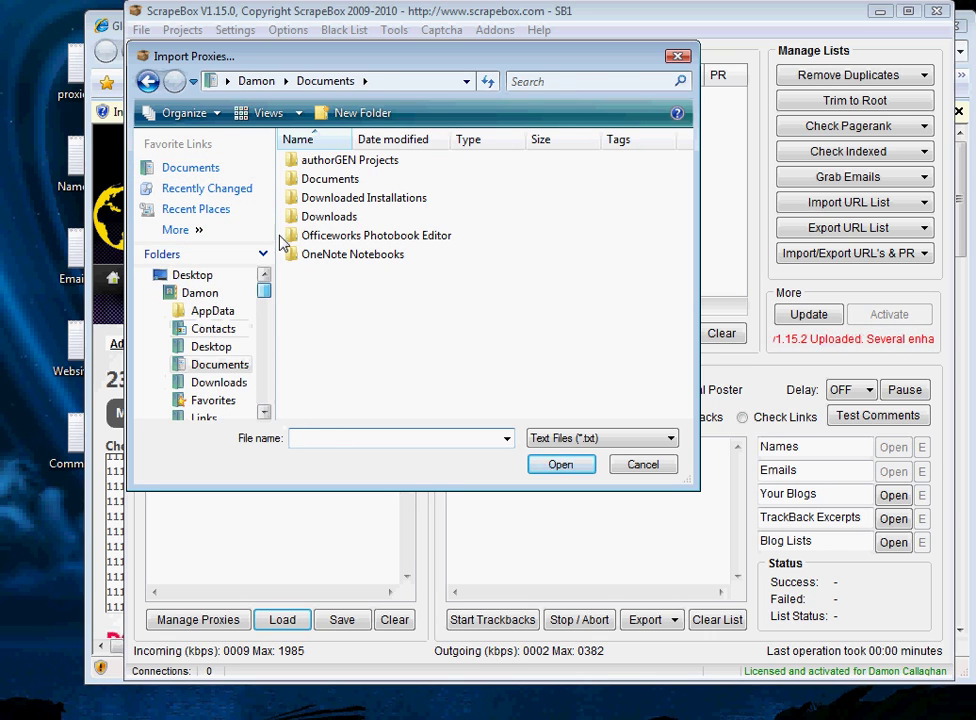
pyautogui.click(205, 278)
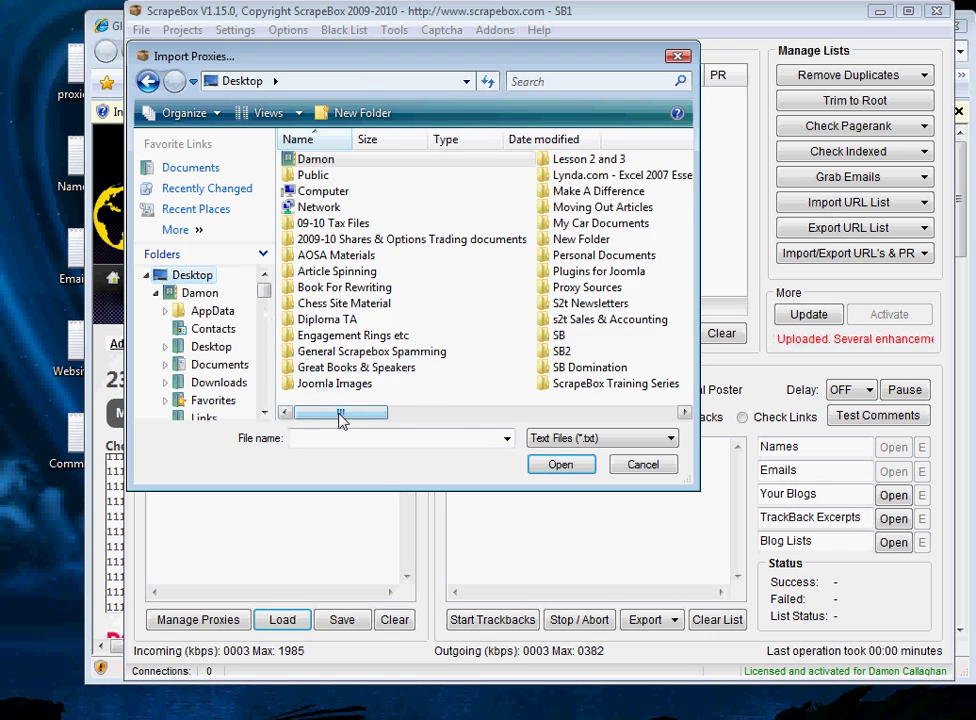
pyautogui.moveTo(342, 414); pyautogui.dragTo(514, 416)
pyautogui.doubleClick(558, 163)
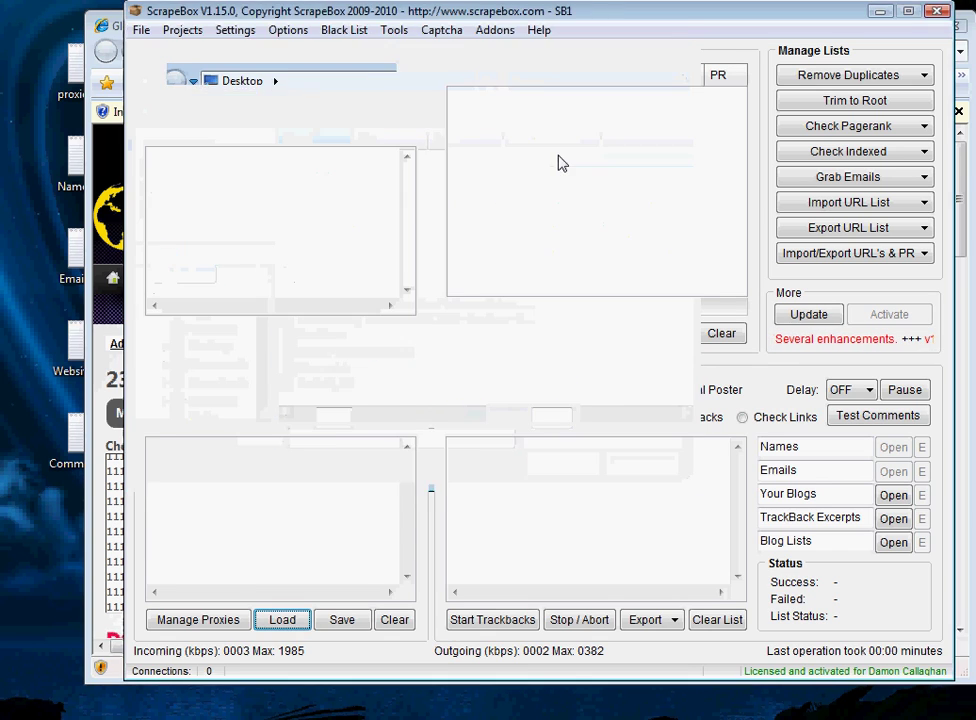
pyautogui.click(379, 509)
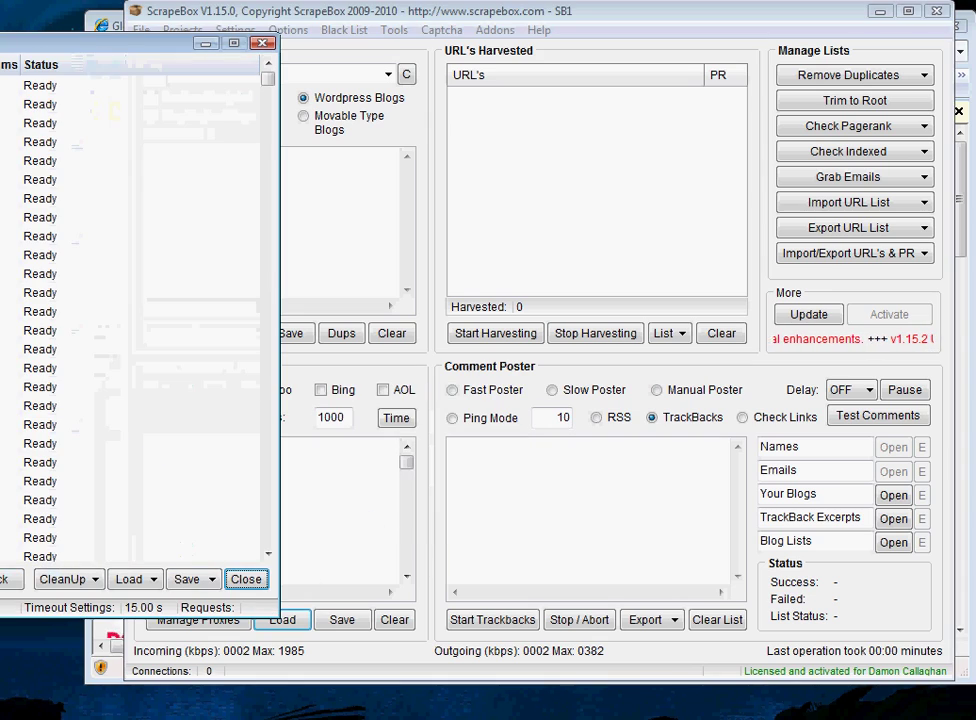
# - Bring the Manage Proxies window fully into view, run the test on the loaded proxies with IP Test on, and review their statuses
pyautogui.moveTo(133, 53); pyautogui.dragTo(724, 78)
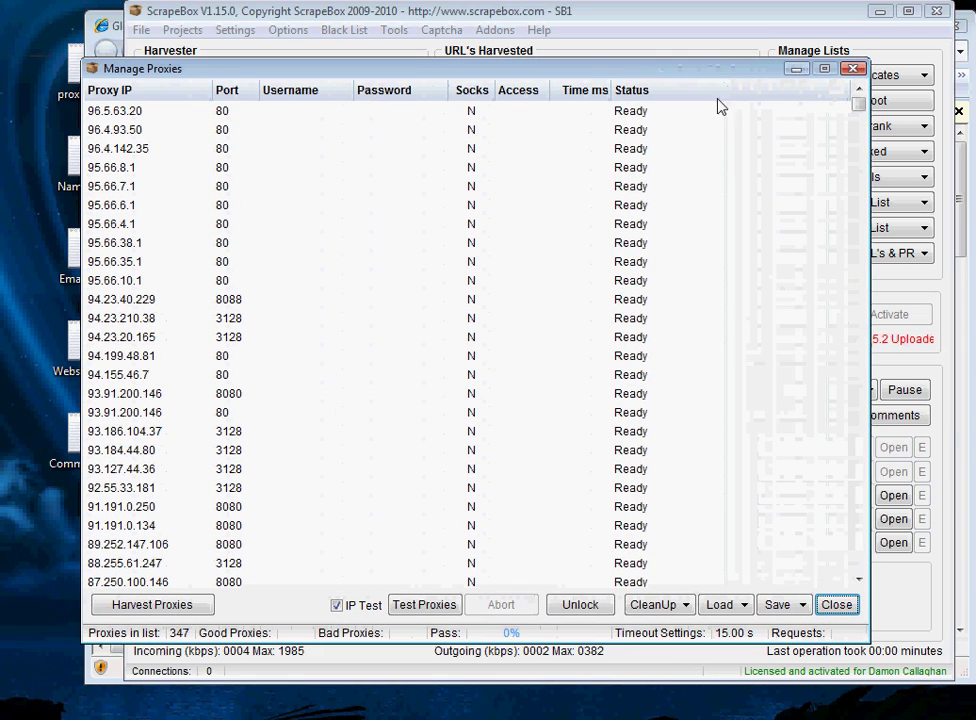
pyautogui.click(420, 614)
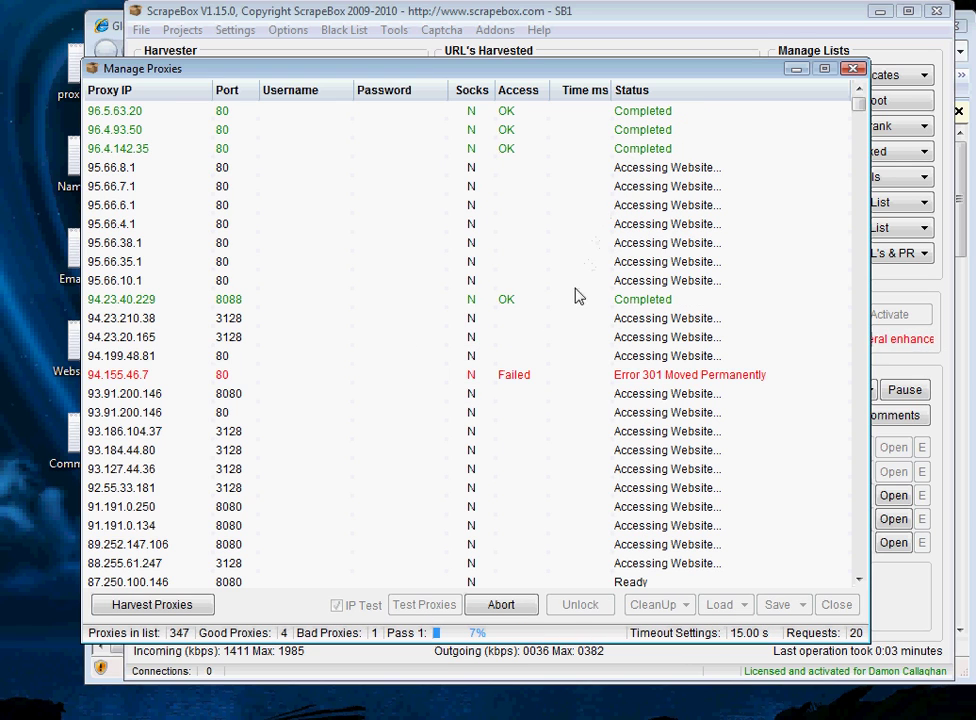
pyautogui.scroll(-1, 560, 365)
pyautogui.scroll(-5, 560, 365)
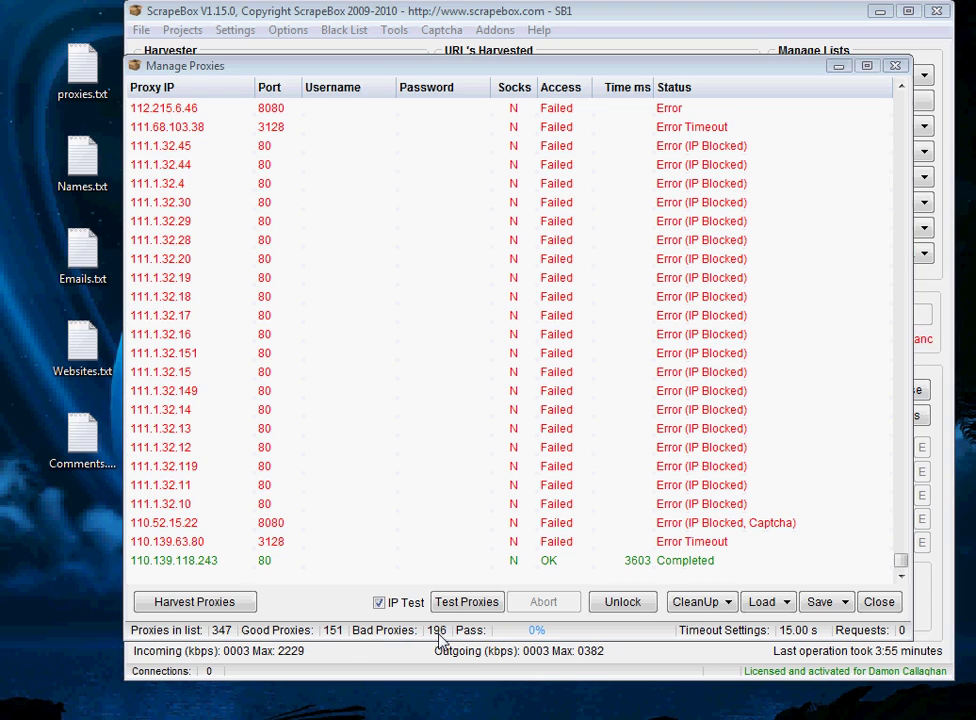
# - Transfer the good proxies to the main list and close the proxy manager
pyautogui.click(819, 601)
pyautogui.click(818, 626)
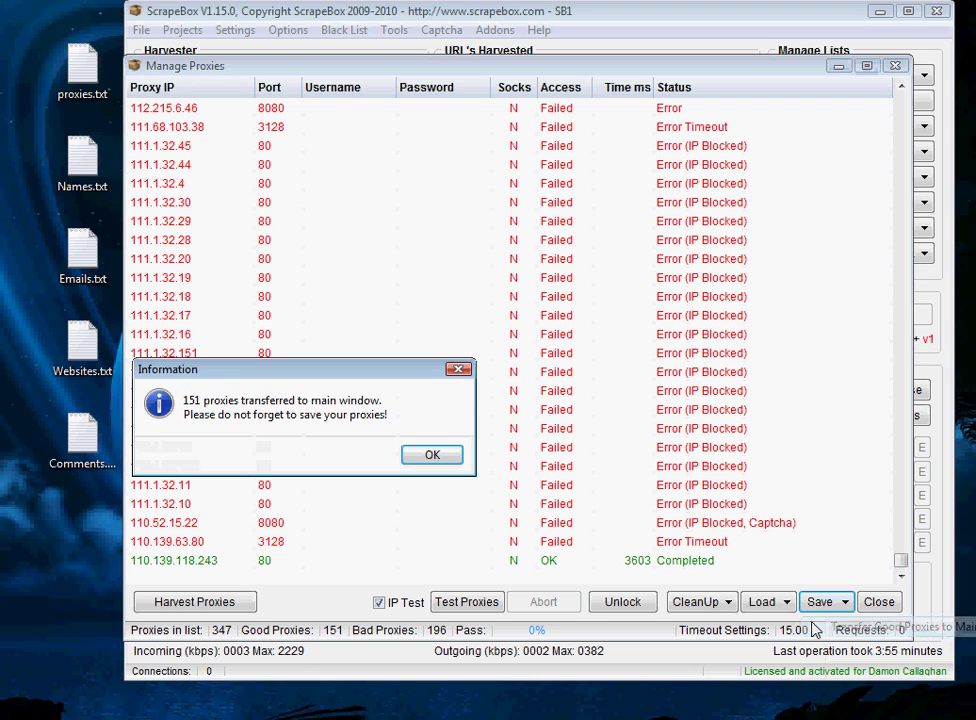
pyautogui.click(432, 455)
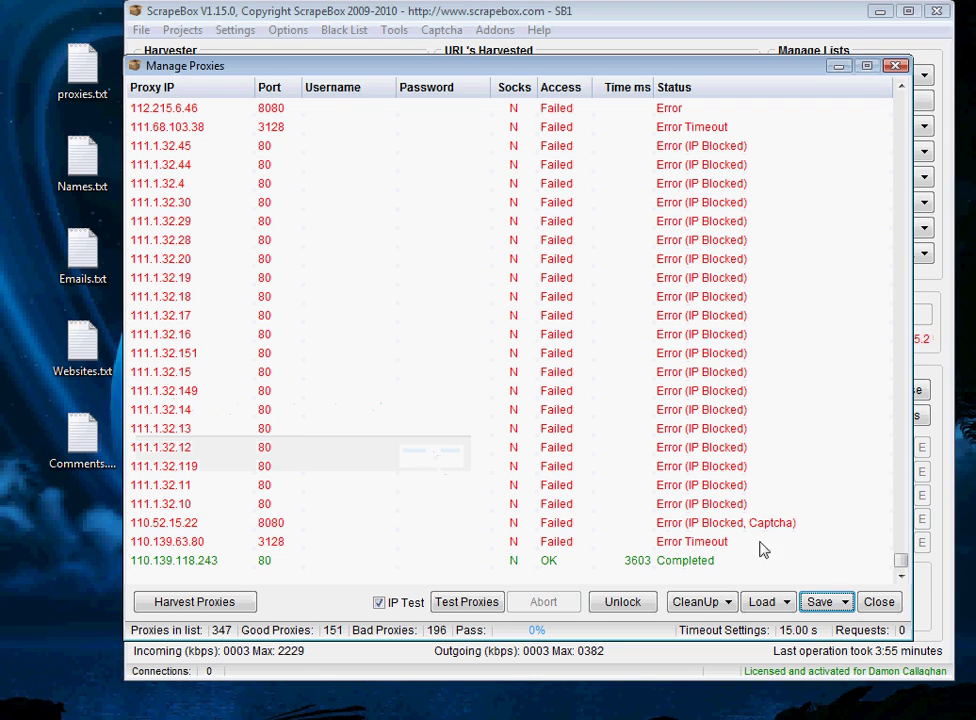
pyautogui.click(878, 601)
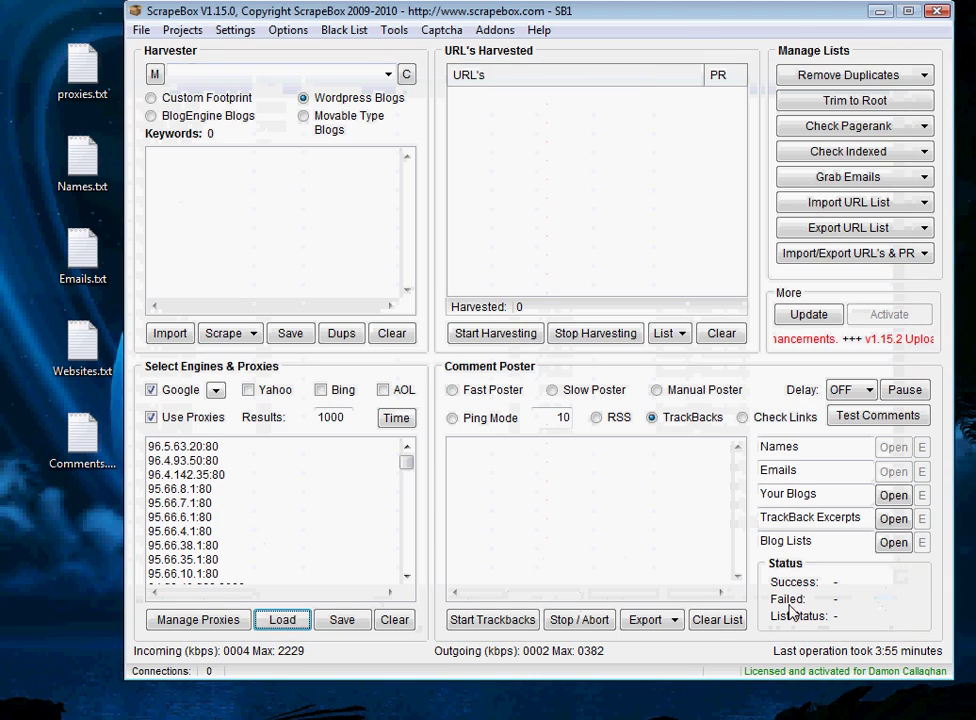
# - Load proxies.txt from the desktop again, accept the proxy check, and test all loaded proxies with IP Test on
pyautogui.click(292, 621)
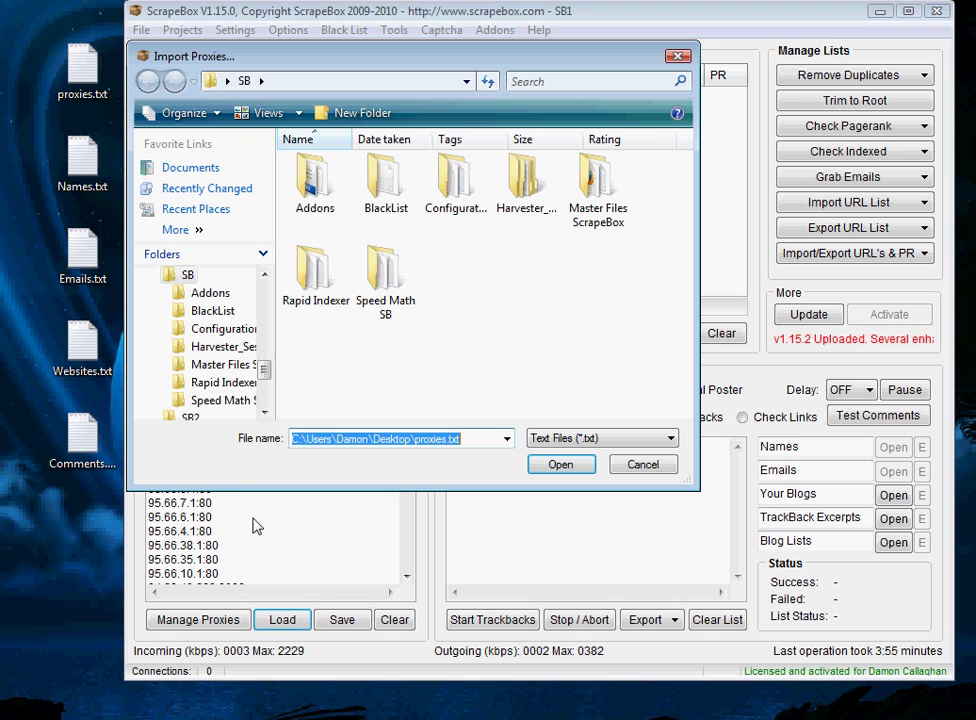
pyautogui.click(227, 82)
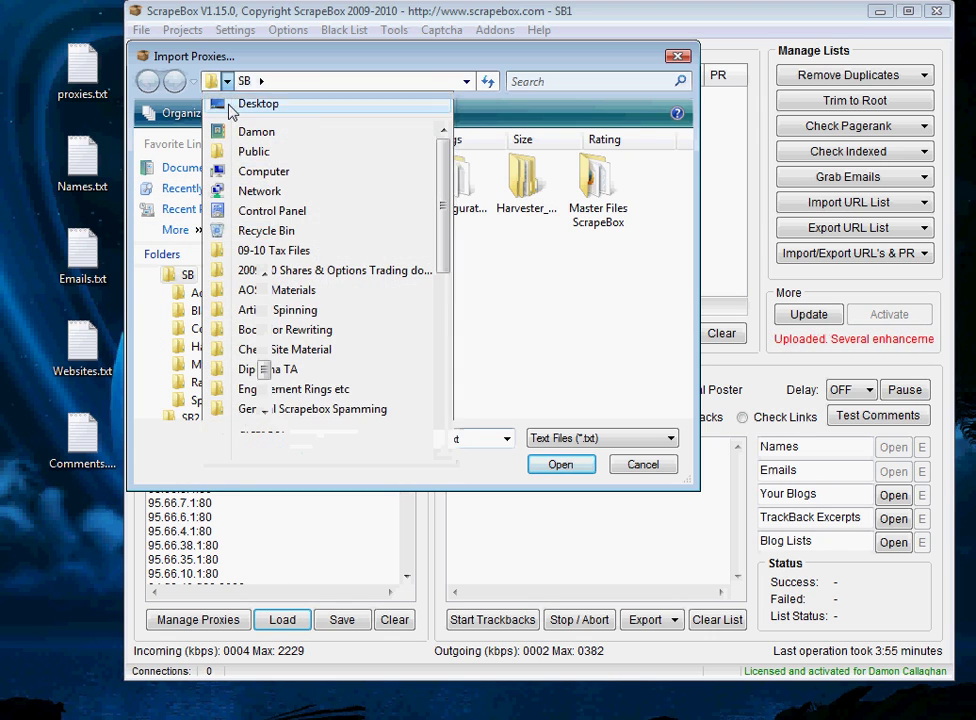
pyautogui.click(232, 103)
pyautogui.click(636, 413)
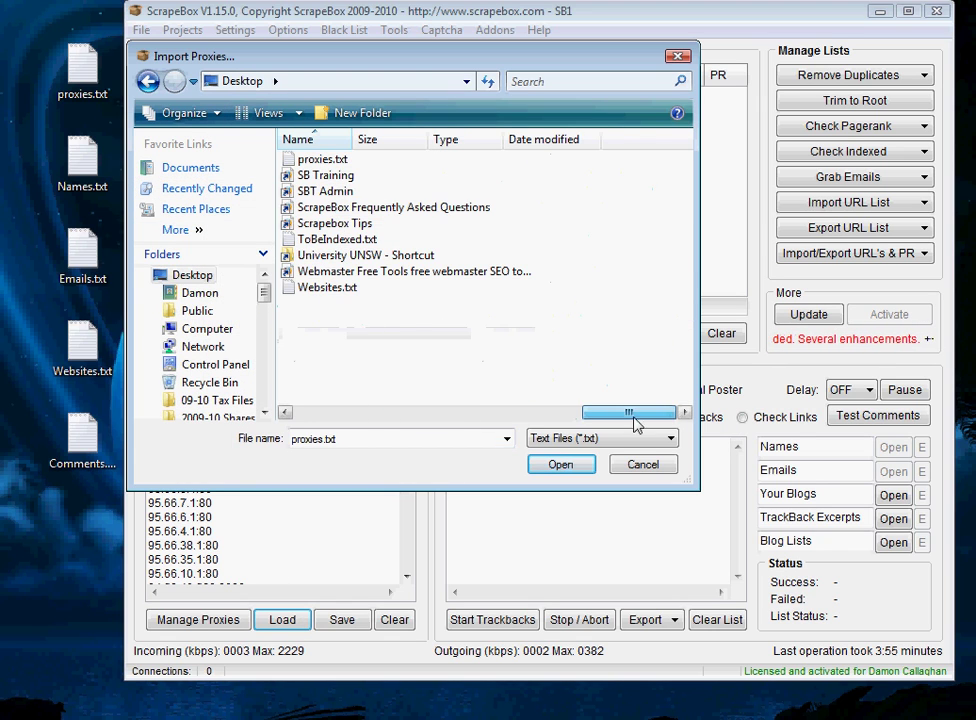
pyautogui.doubleClick(322, 159)
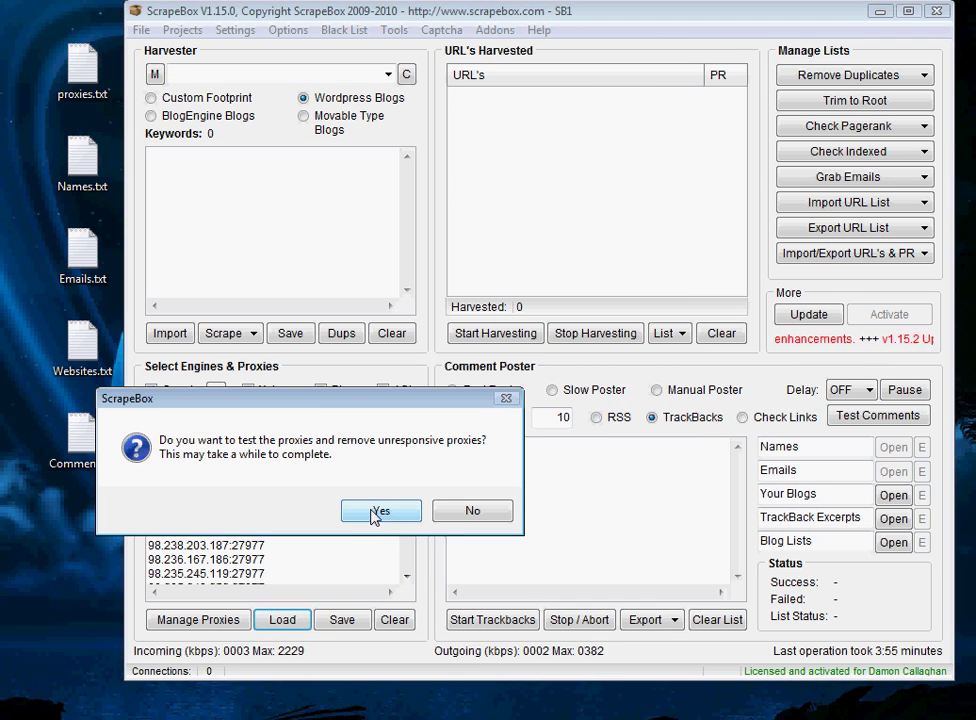
pyautogui.click(375, 512)
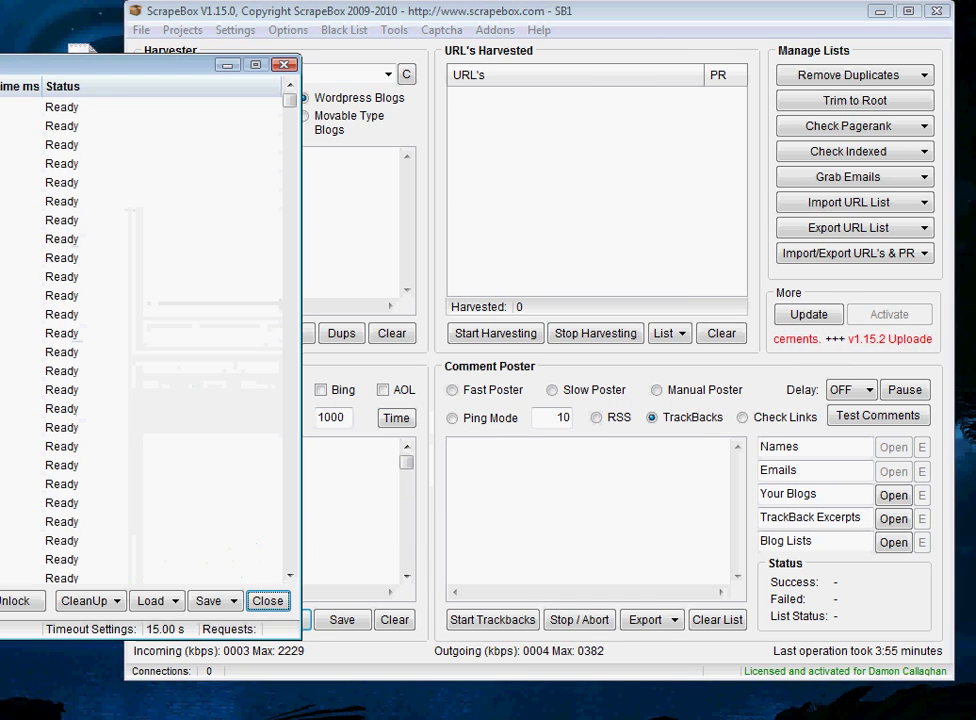
pyautogui.moveTo(62, 72); pyautogui.dragTo(667, 65)
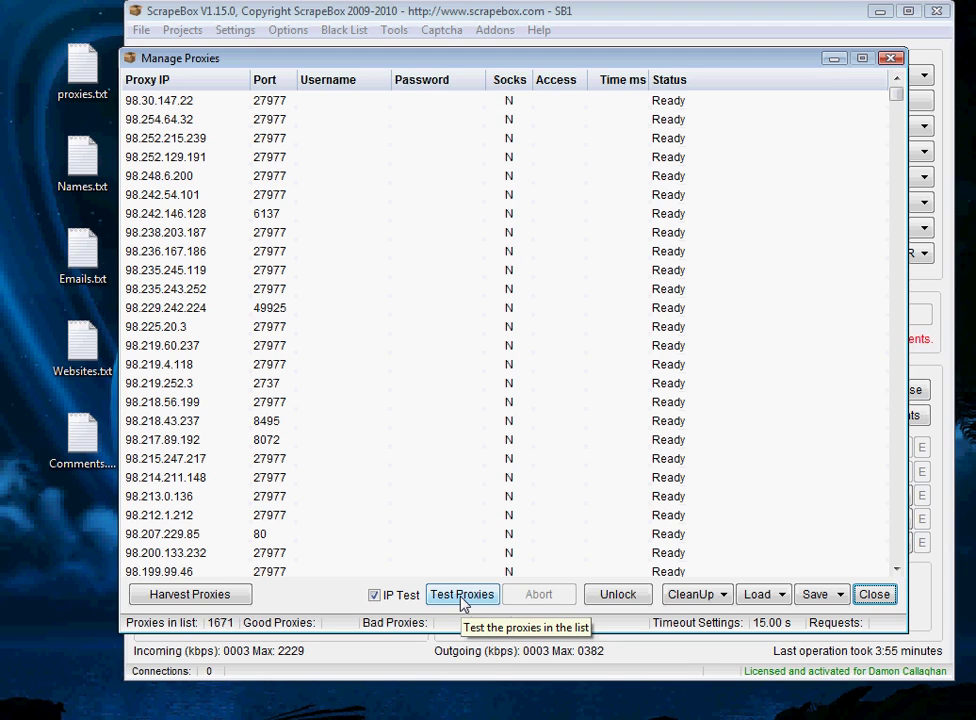
pyautogui.click(461, 595)
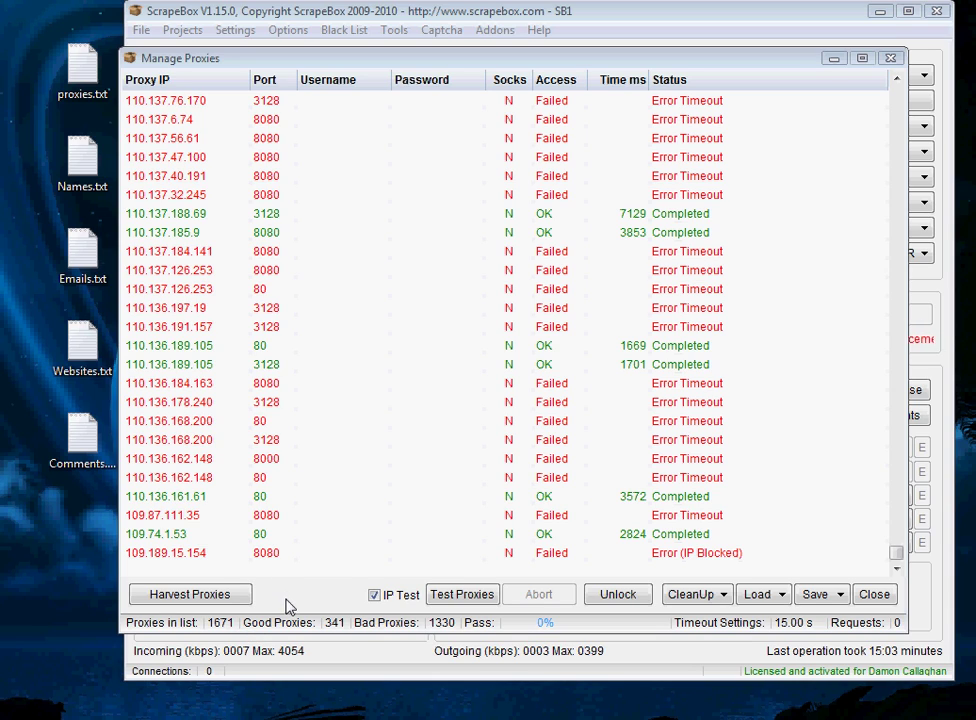
# - Transfer the good proxies from this second test to the main list and close the proxy manager
pyautogui.click(836, 596)
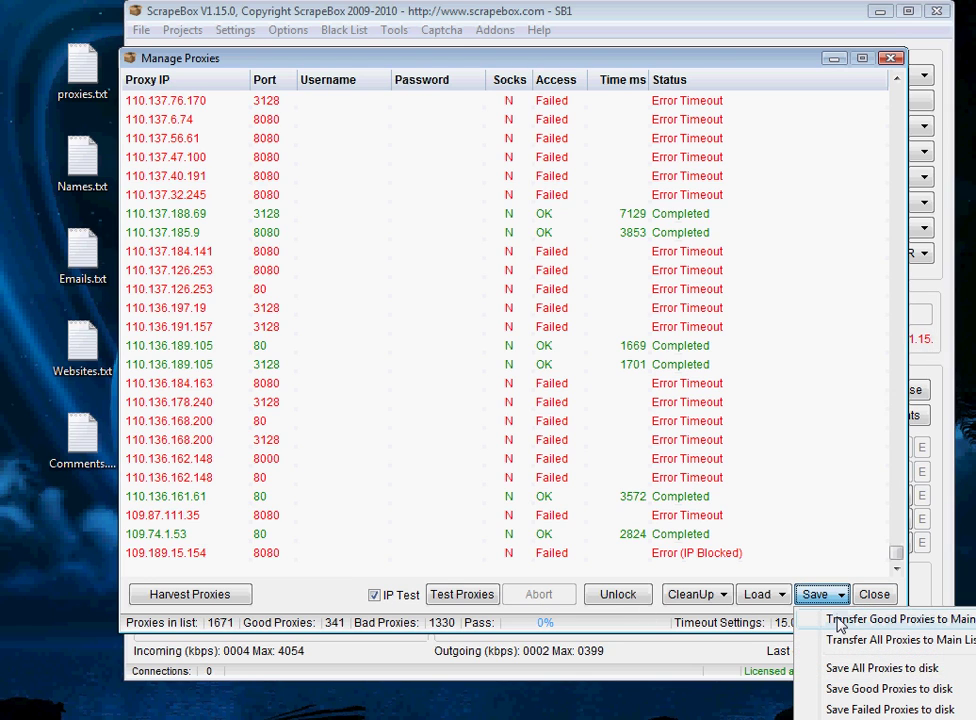
pyautogui.click(839, 622)
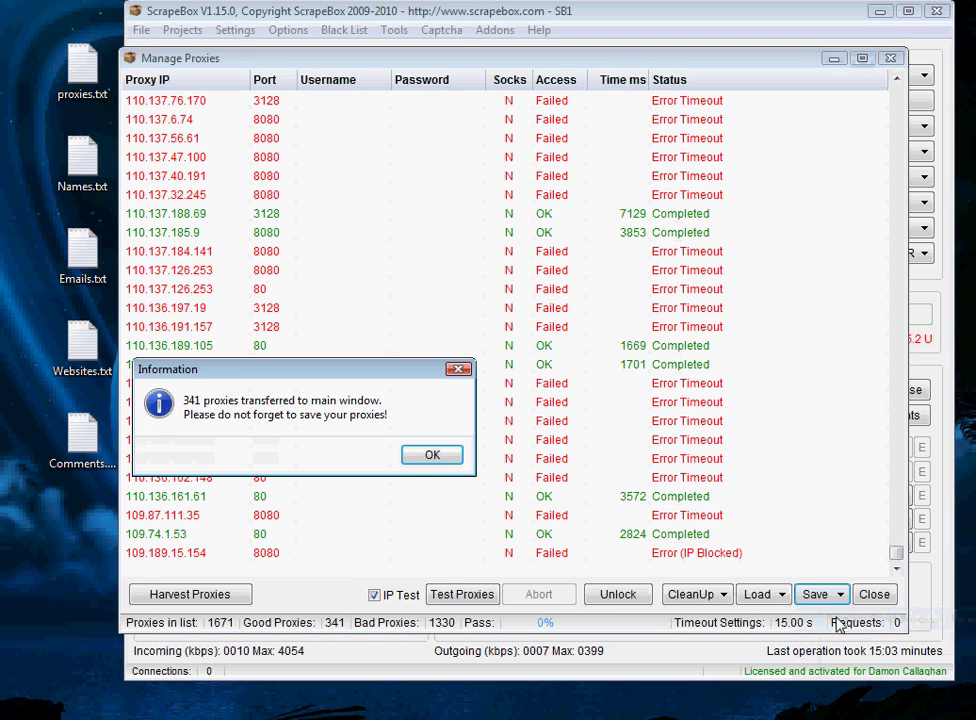
pyautogui.click(432, 456)
pyautogui.click(872, 594)
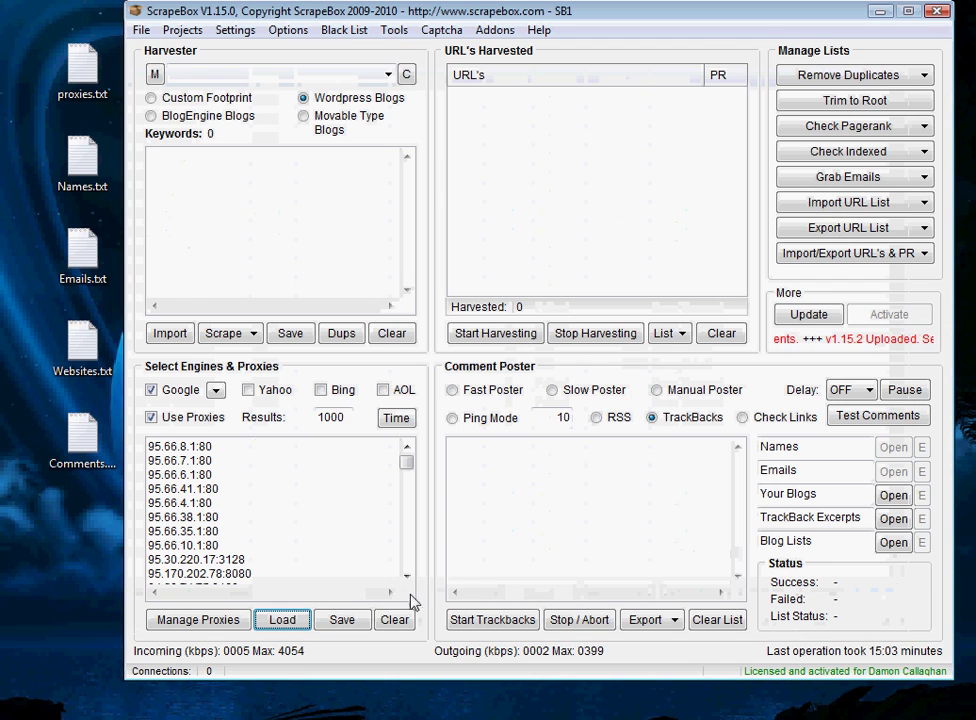
# - Open proxies.txt from the desktop, delete all of its contents, then save and close the file
pyautogui.click(99, 97)
pyautogui.doubleClick(97, 93)
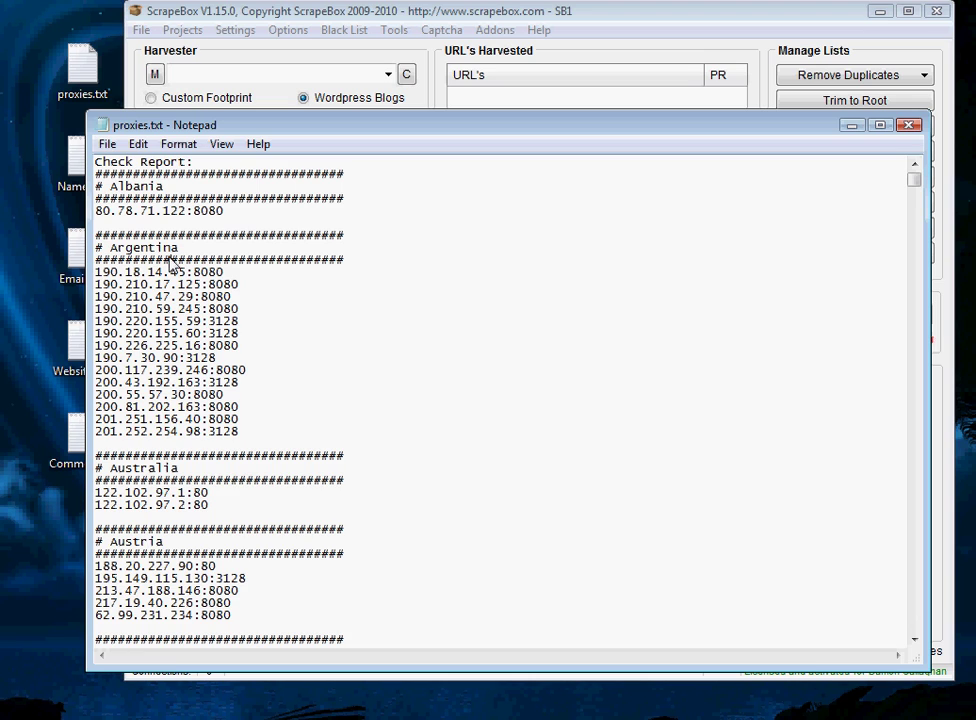
pyautogui.hotkey('ctrl', 'a')
pyautogui.press('Delete')
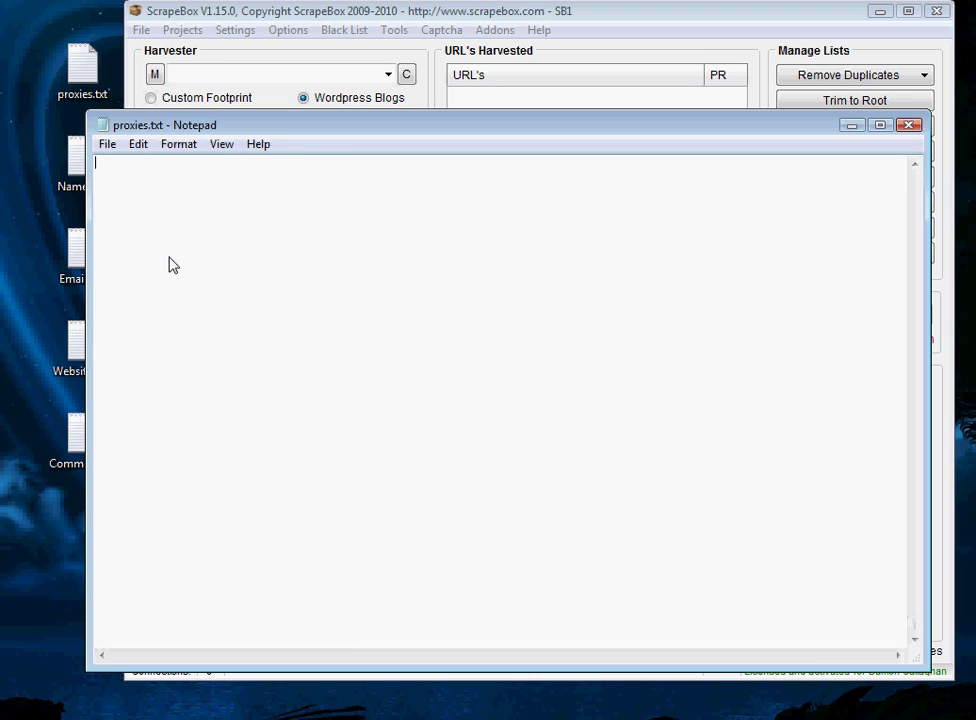
pyautogui.click(107, 144)
pyautogui.click(104, 205)
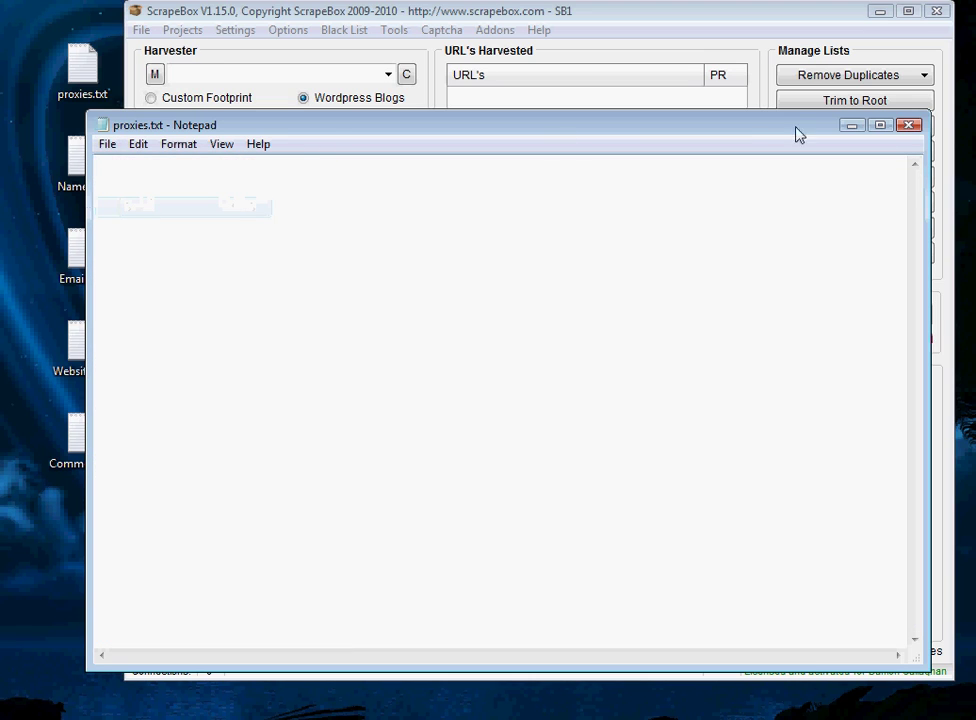
pyautogui.click(909, 125)
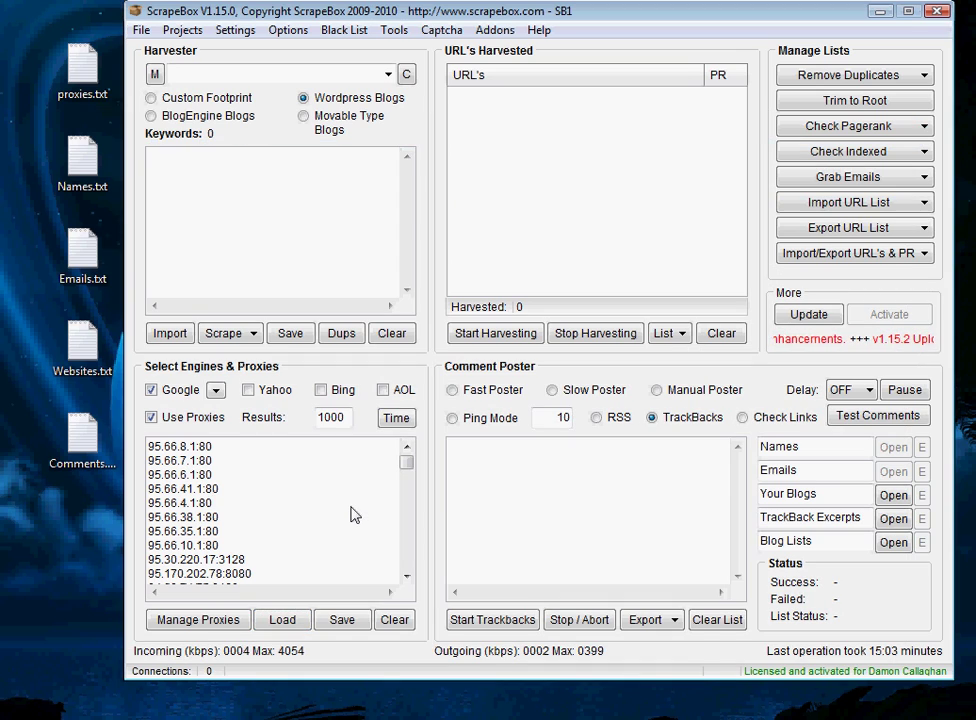
pyautogui.scroll(-10, 352, 514)
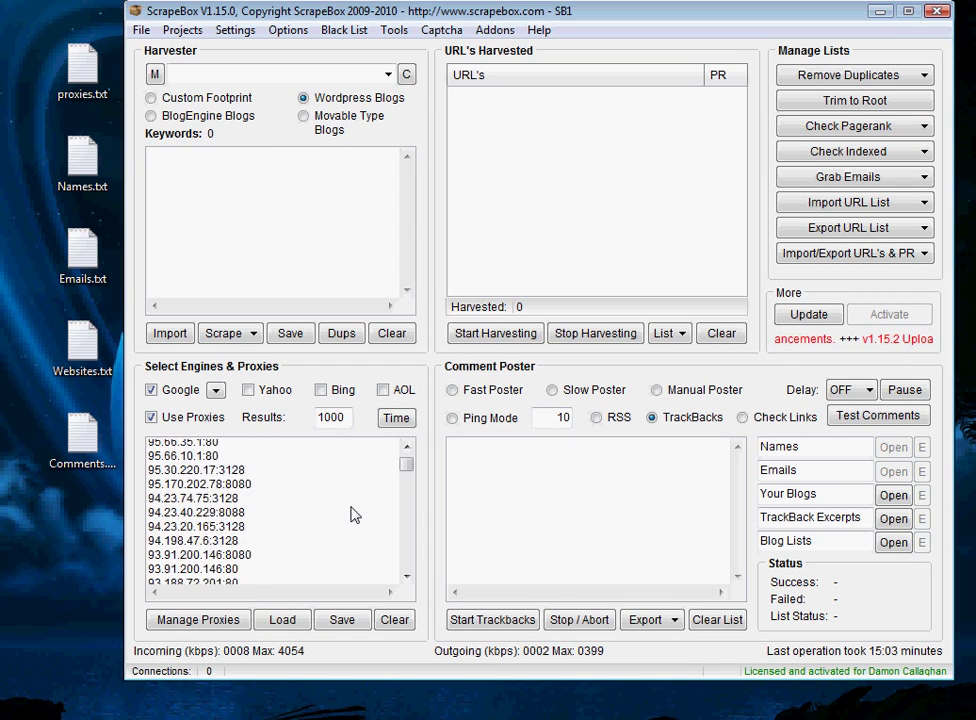
pyautogui.click(342, 620)
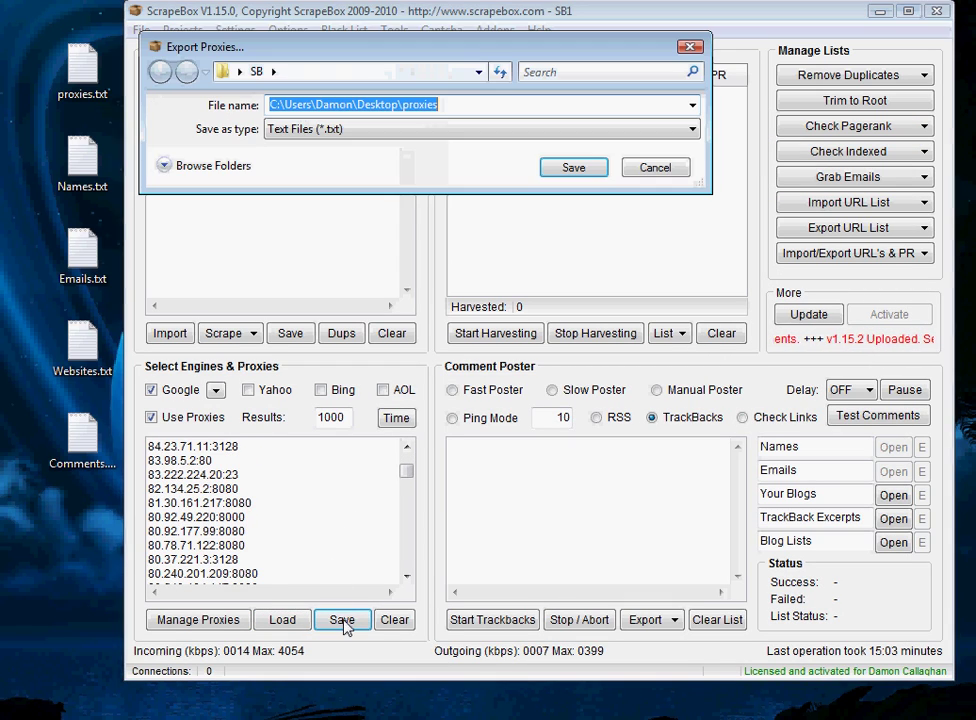
pyautogui.click(238, 80)
pyautogui.moveTo(383, 72); pyautogui.dragTo(238, 80)
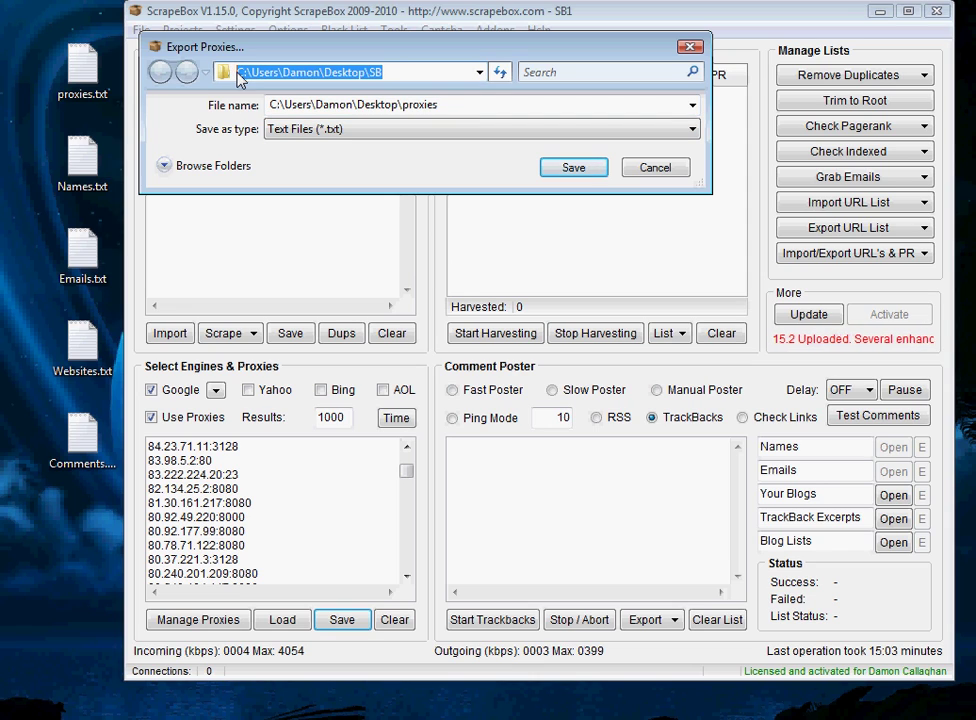
pyautogui.press('BackSpace')
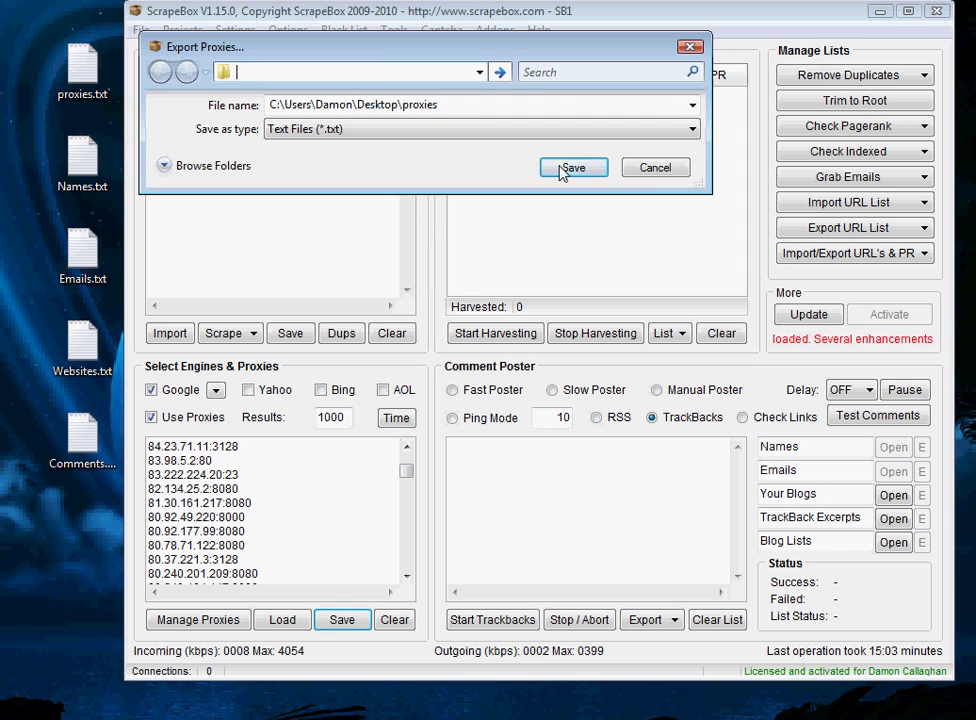
pyautogui.click(452, 108)
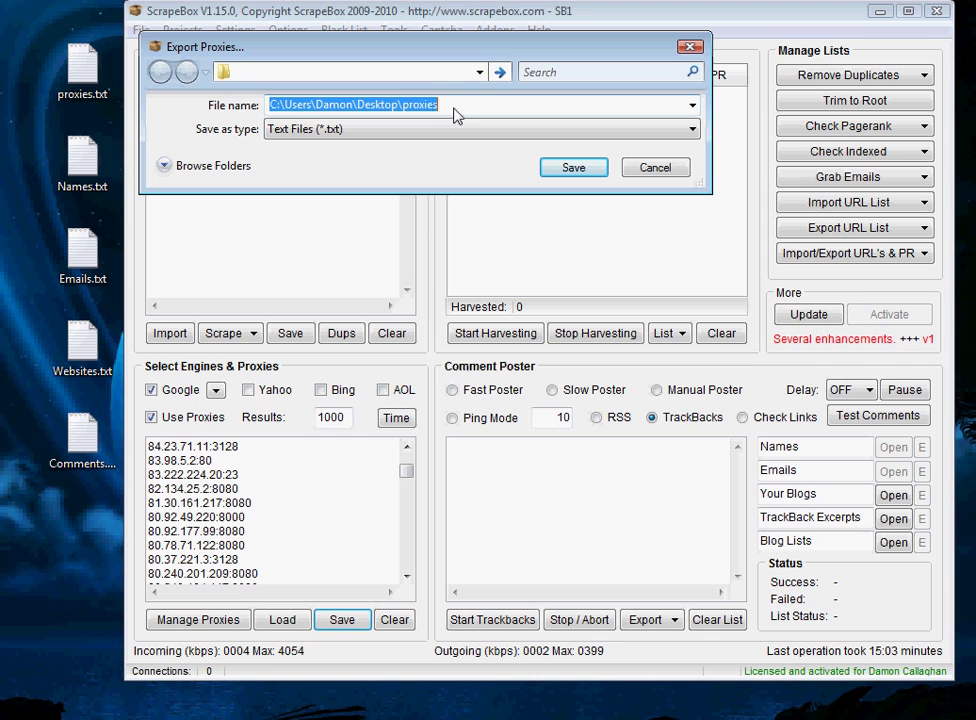
pyautogui.click(573, 167)
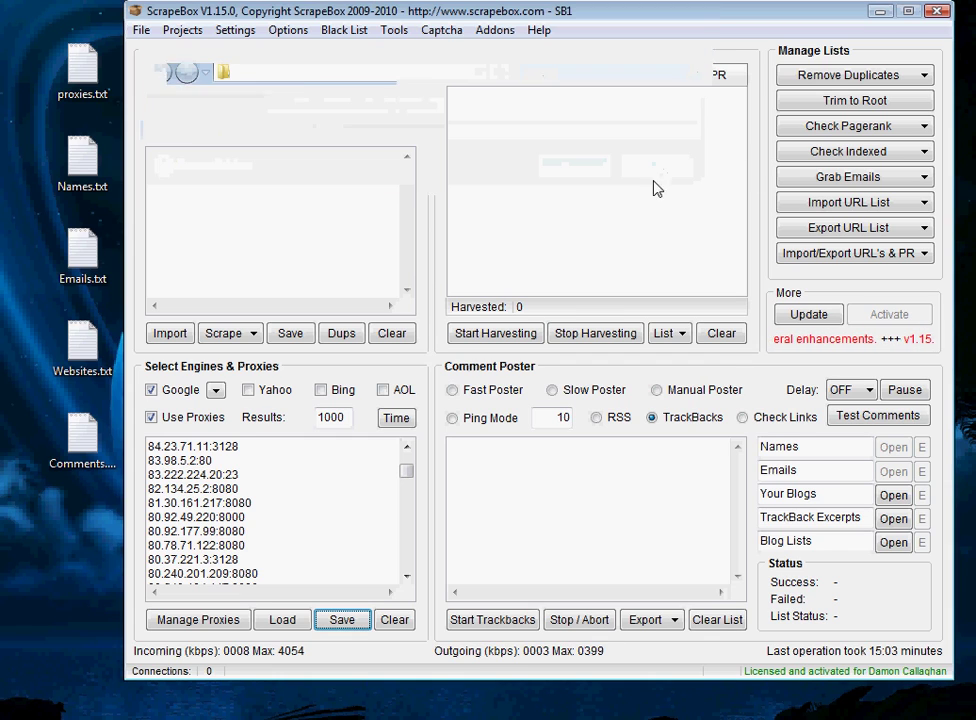
# - Export the main proxy list to the Desktop as a text file named proxies
pyautogui.click(343, 622)
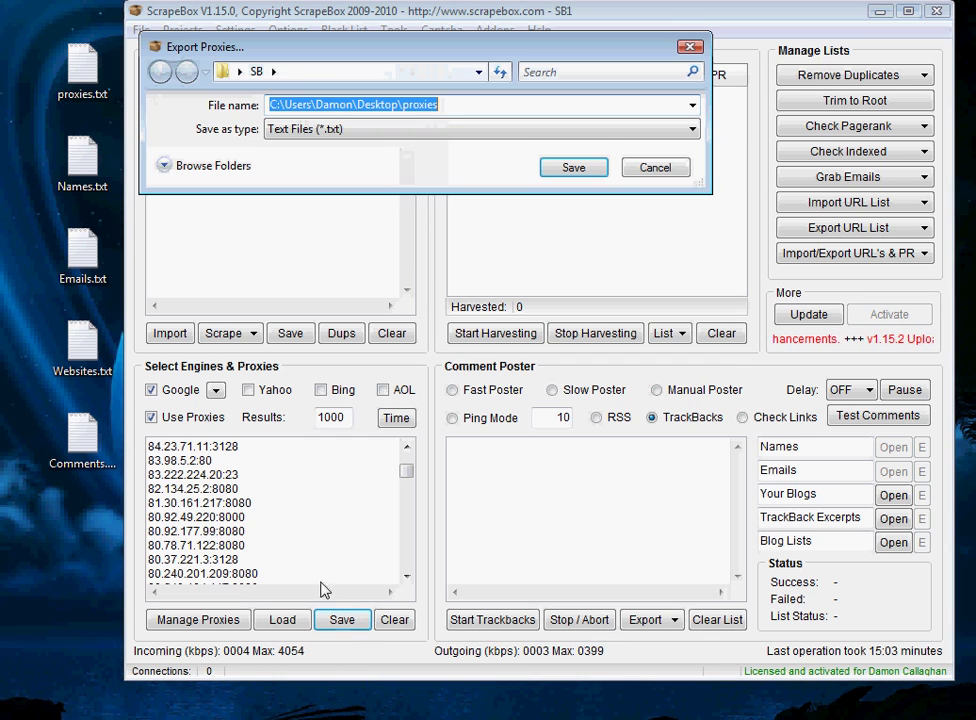
pyautogui.click(241, 72)
pyautogui.click(257, 94)
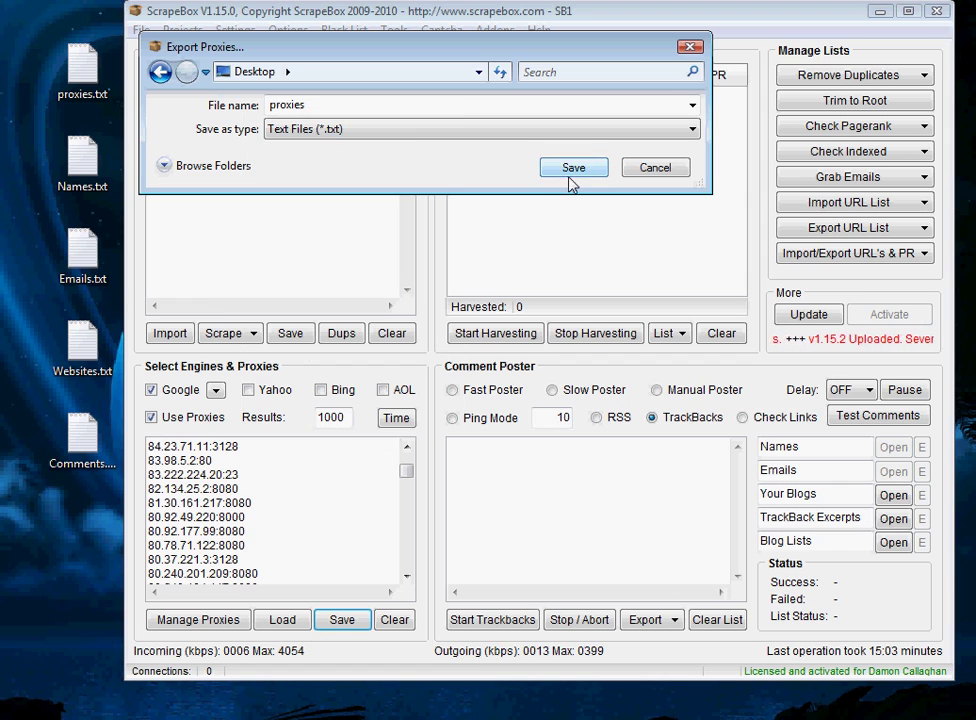
pyautogui.click(572, 172)
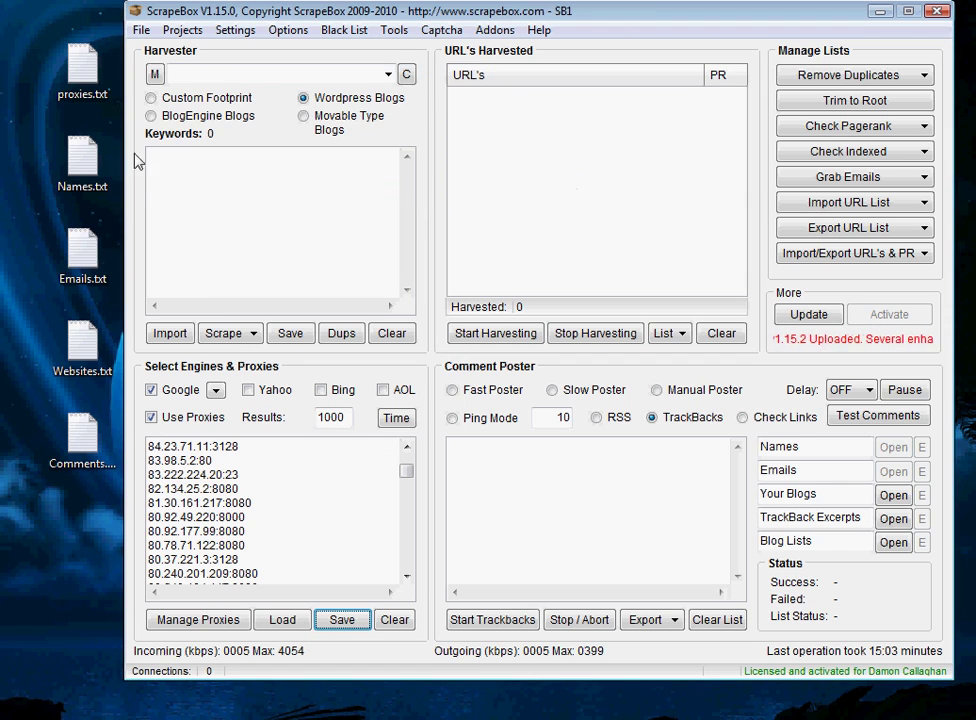
# - Open proxies.txt from the desktop to check the exported proxies, close it, and place the cursor in the harvester's keyword box
pyautogui.doubleClick(78, 72)
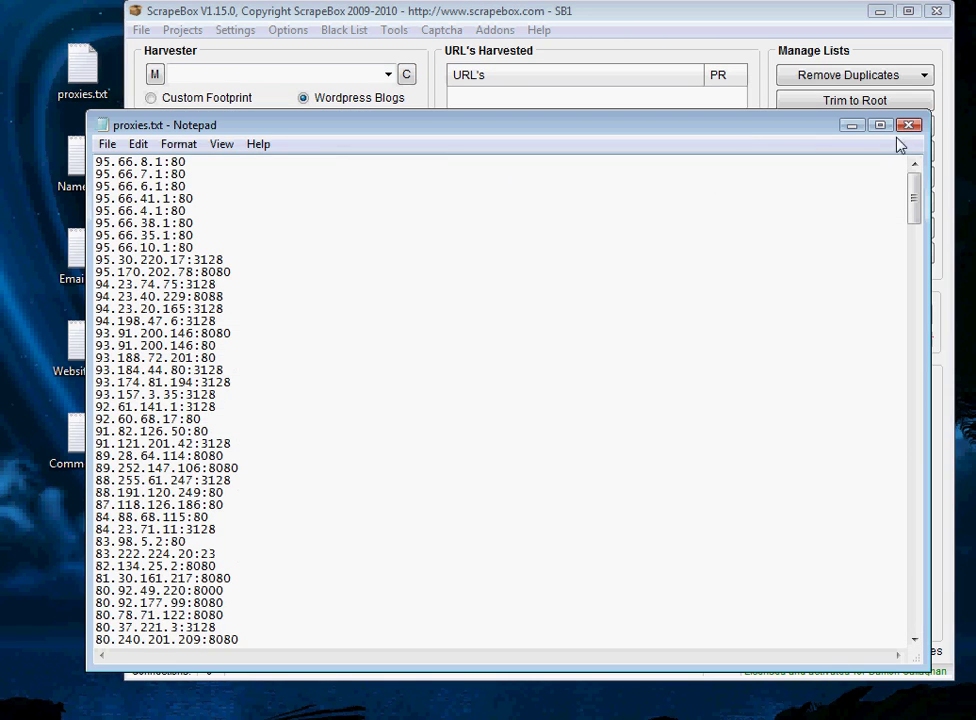
pyautogui.click(908, 126)
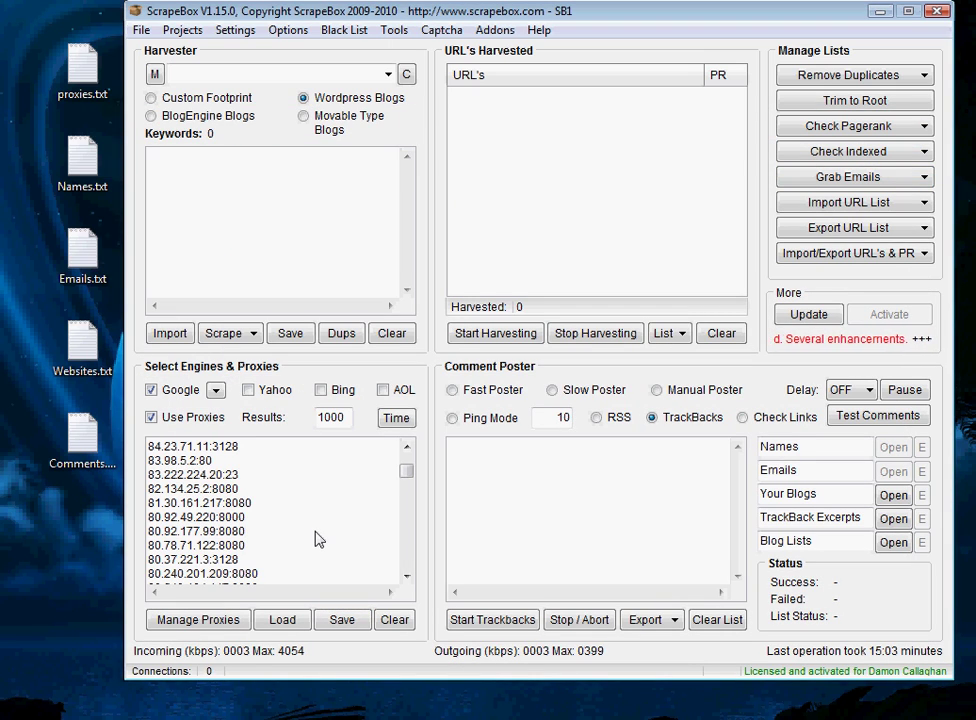
pyautogui.click(365, 190)
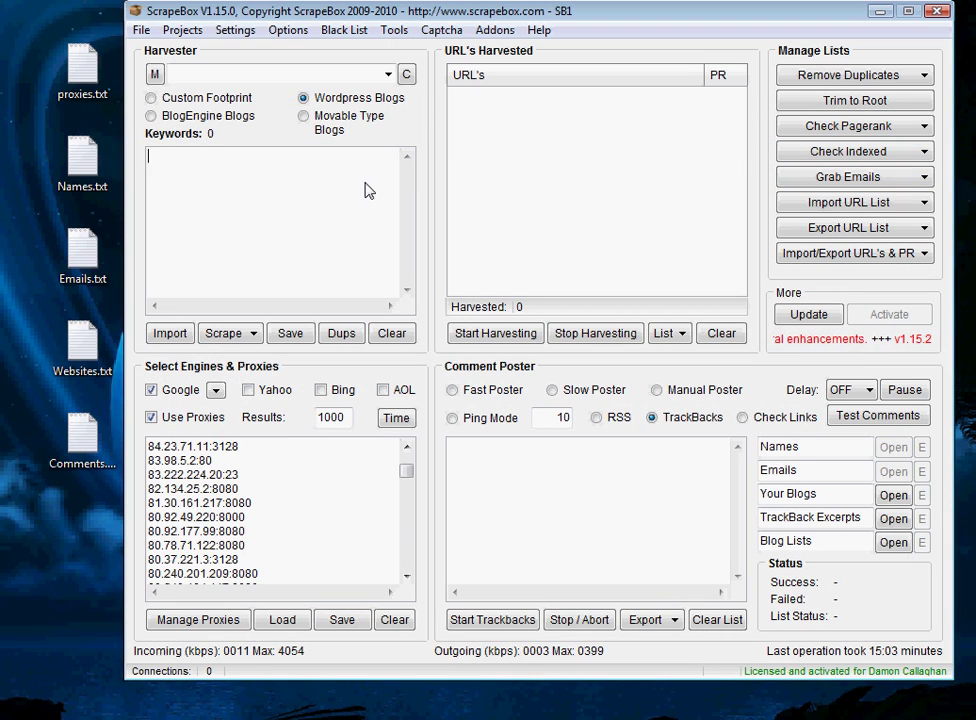